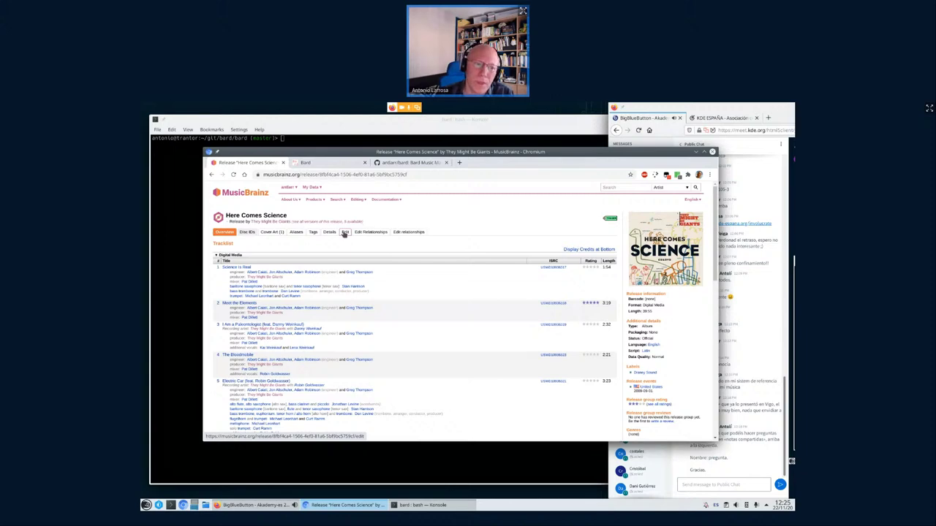
- Open the release's tracklist for editing and copy the featured artist's name from the title of track 3
click(343, 232)
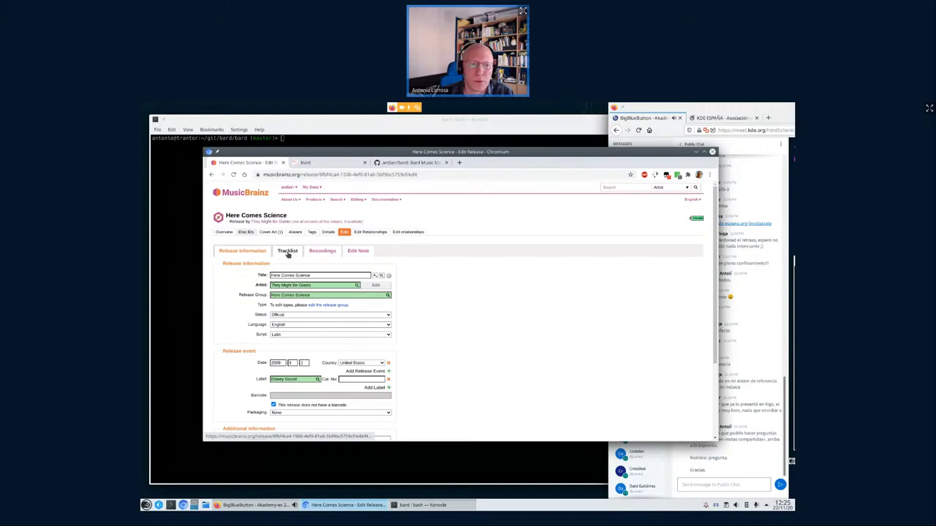
click(288, 252)
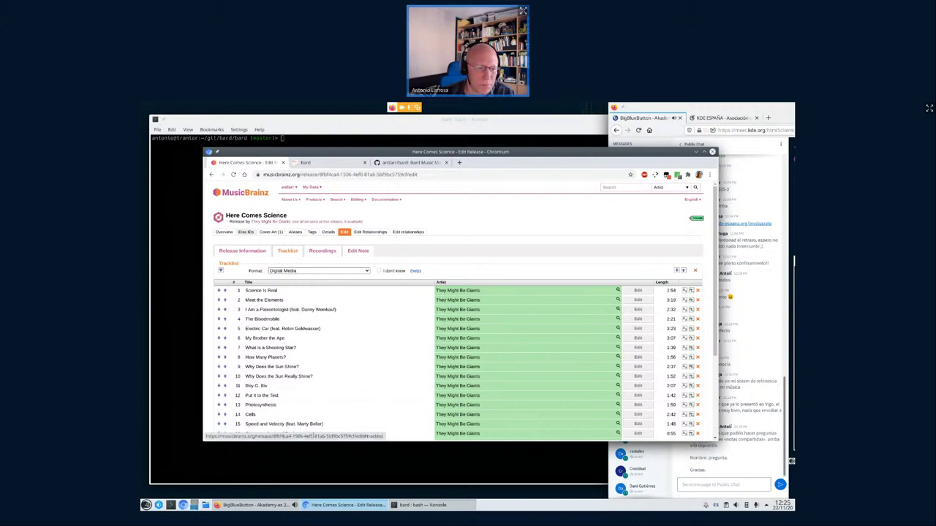
scroll(301, 273, down, 1)
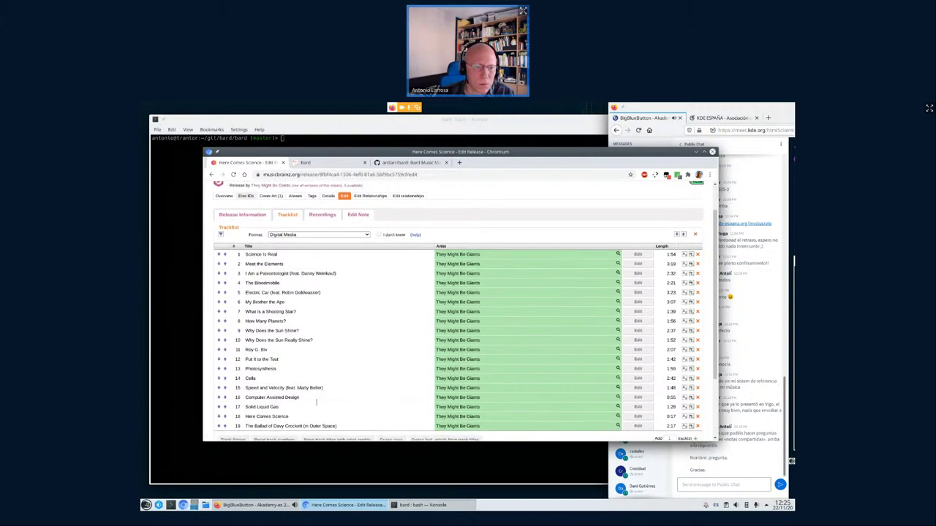
click(301, 273)
drag(301, 273, 335, 273)
key(ctrl+c)
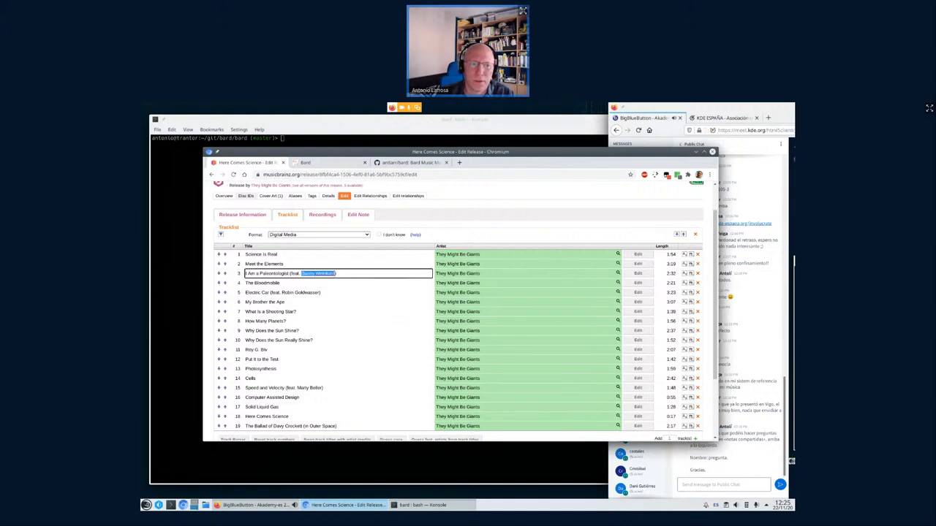
- Add the copied featured artist as a second artist credit on track 3, choosing the matching MusicBrainz artist
click(637, 273)
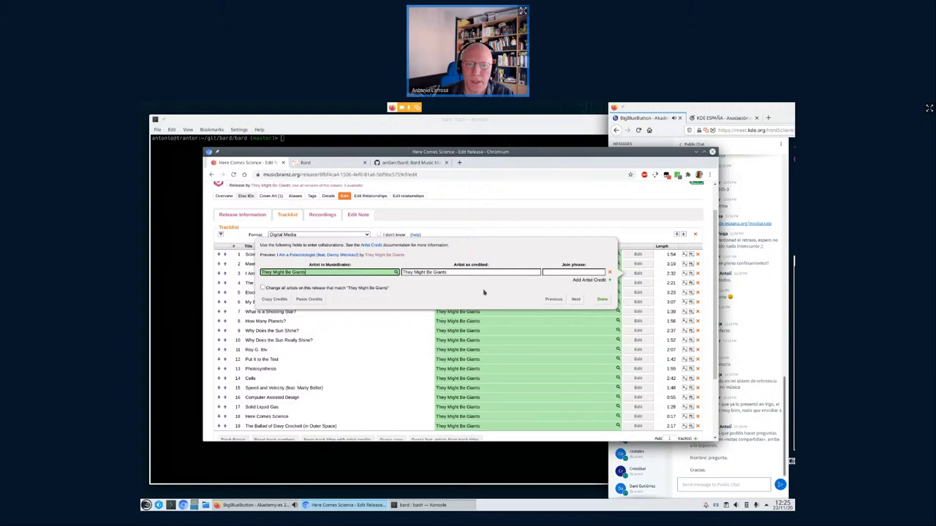
click(581, 280)
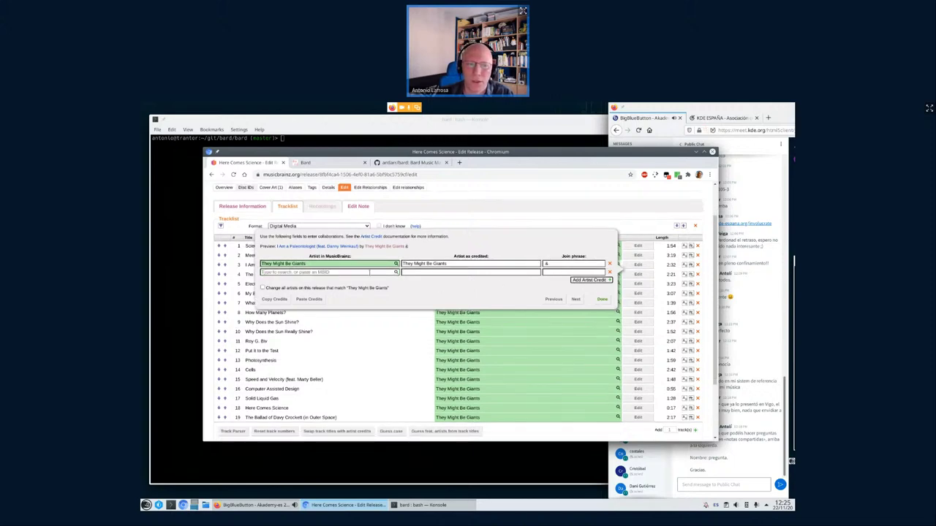
click(318, 272)
key(ctrl+v)
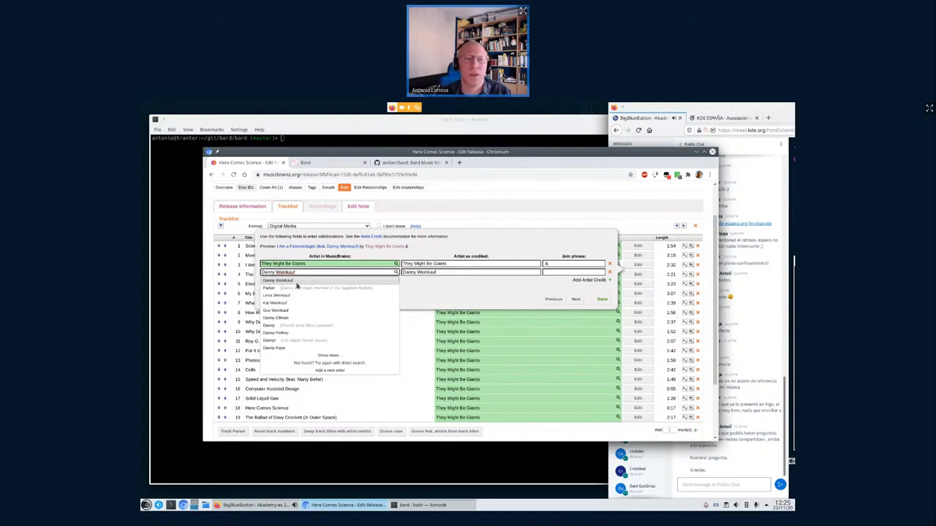
click(297, 286)
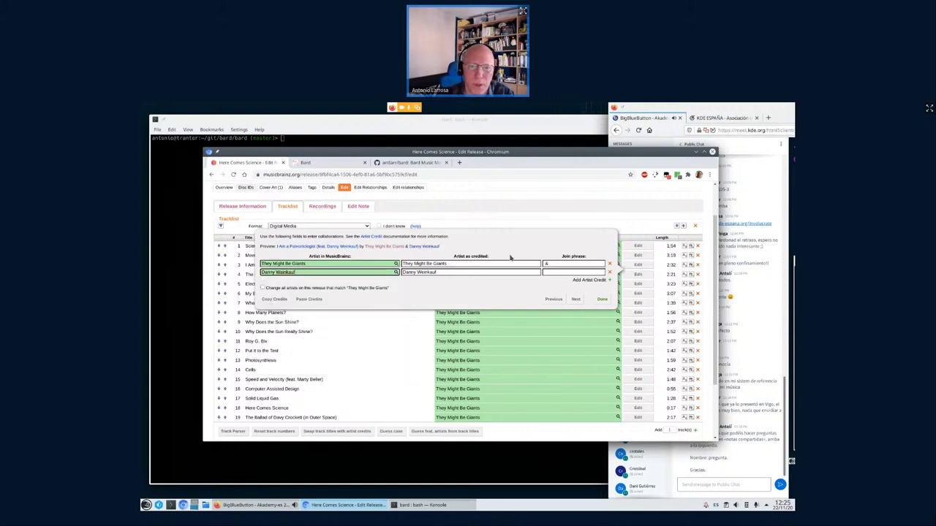
- Set the join phrase between the two artists credited on track 3 to "feat."
click(573, 264)
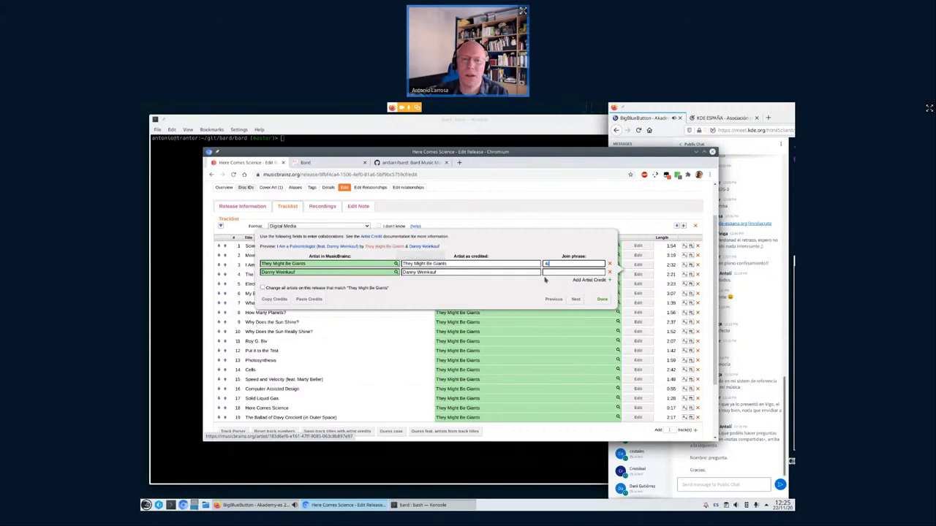
text(wi)
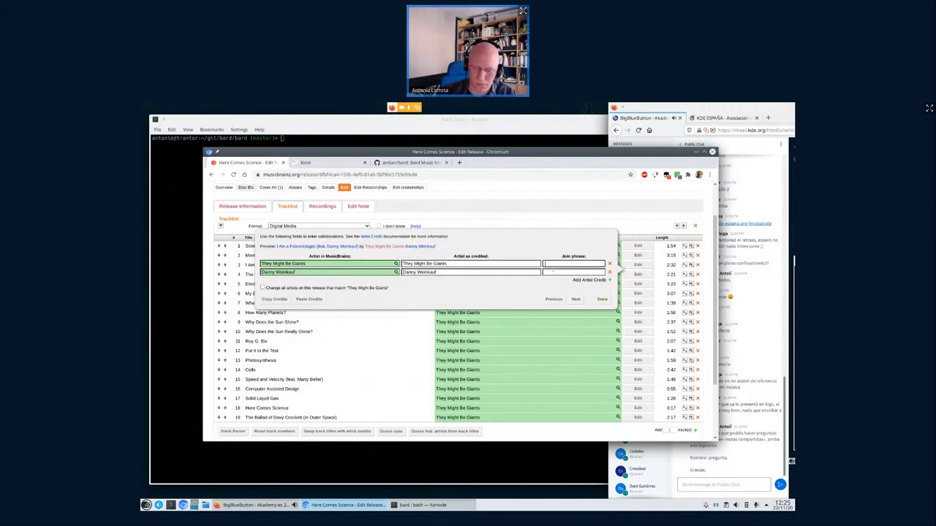
text(at.)
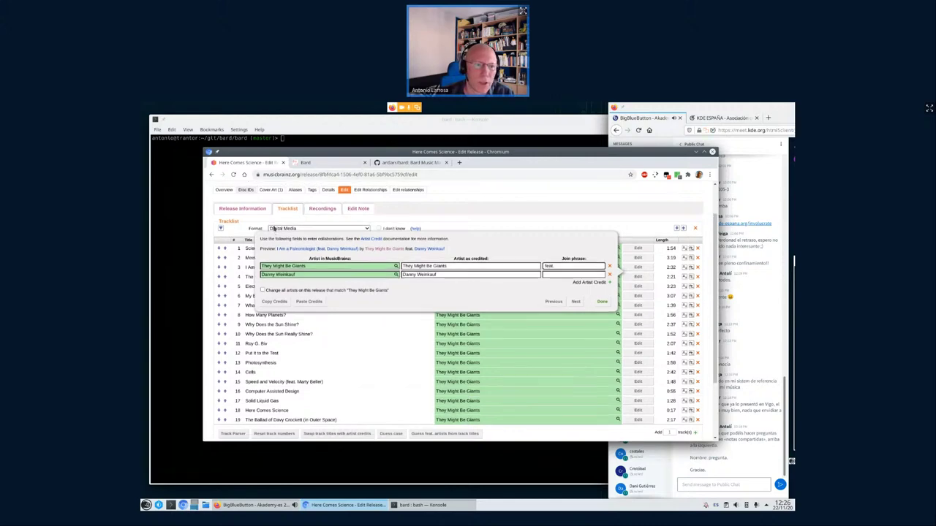
- Open the release group's Discogs page and examine the enlarged back cover for how the guest artists are credited
scroll(292, 231, up, 1)
click(327, 227)
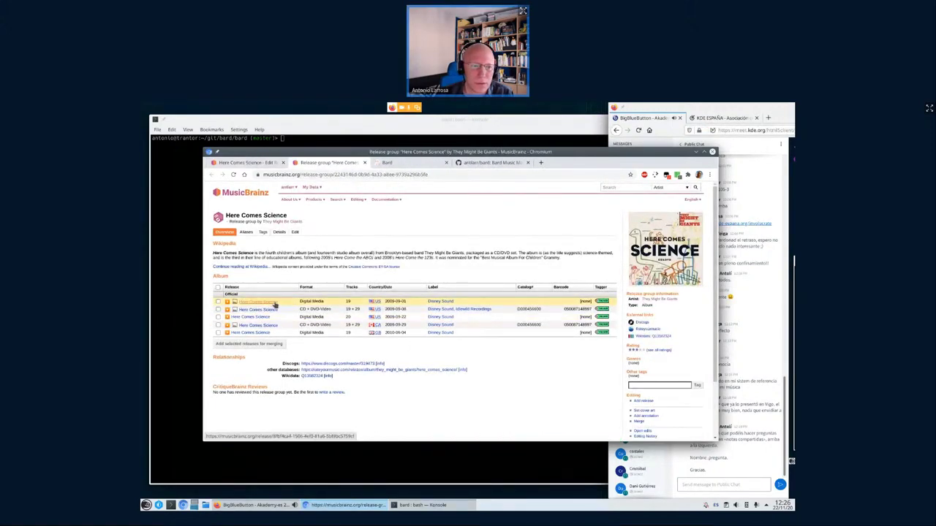
click(648, 327)
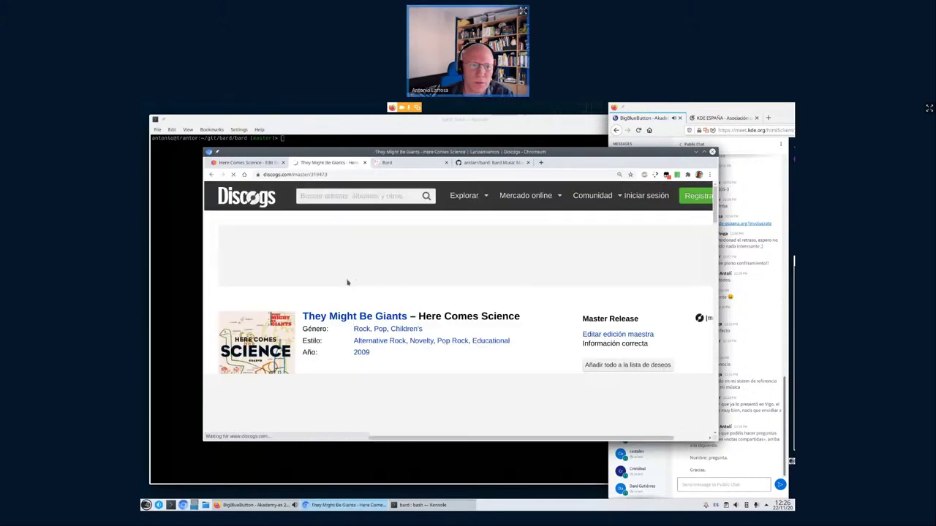
scroll(338, 296, down, 1)
scroll(336, 296, down, 1)
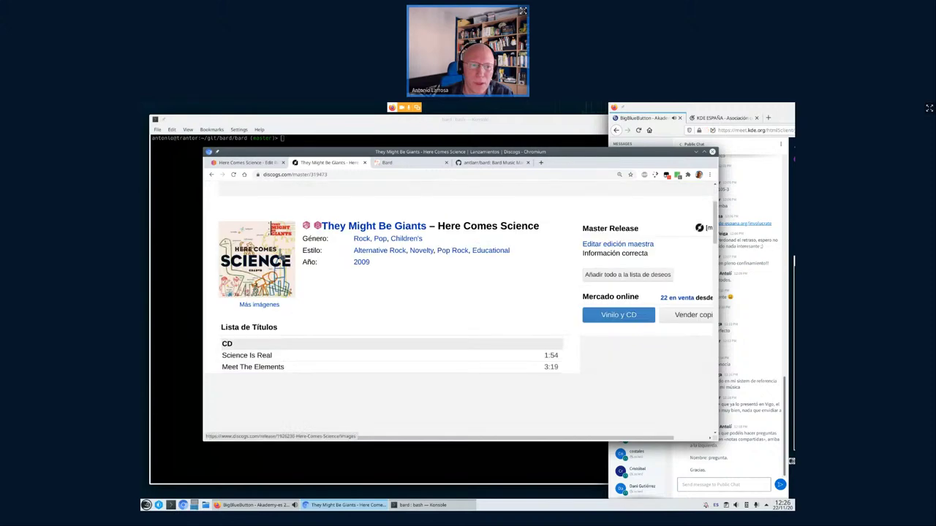
click(272, 228)
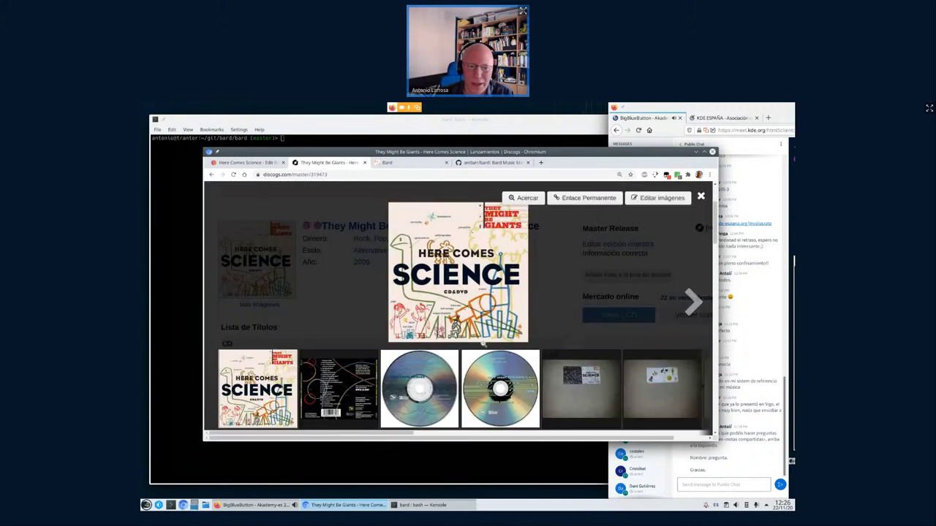
click(309, 398)
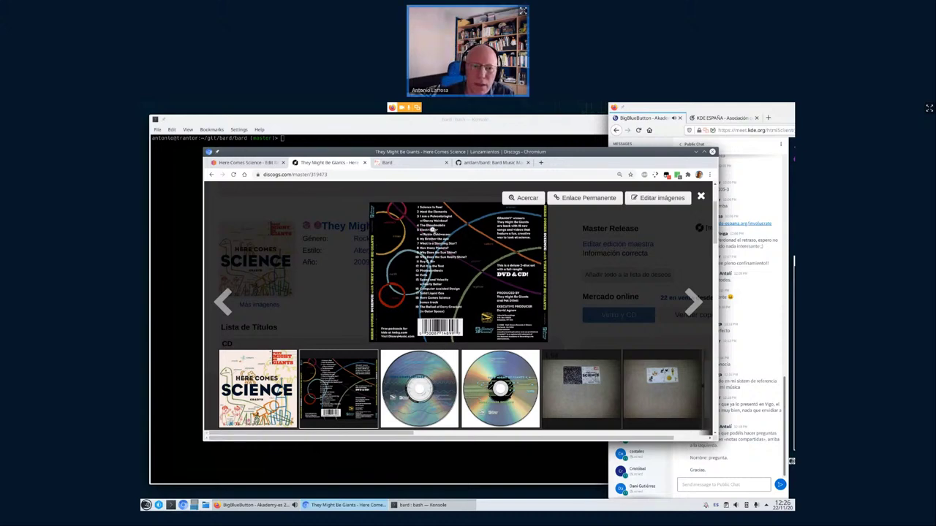
click(432, 229)
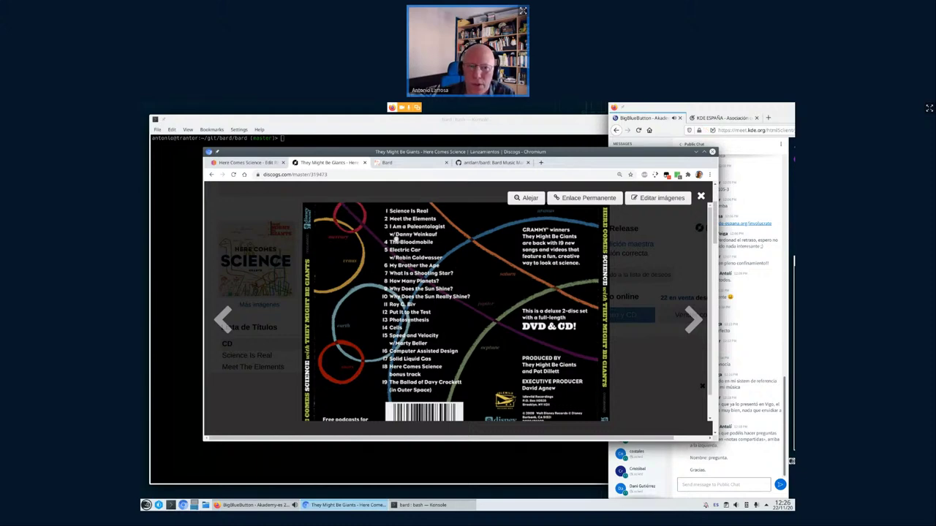
- Return to the release editor, set track 3's join phrase to "with" and finish the artist credit
click(247, 163)
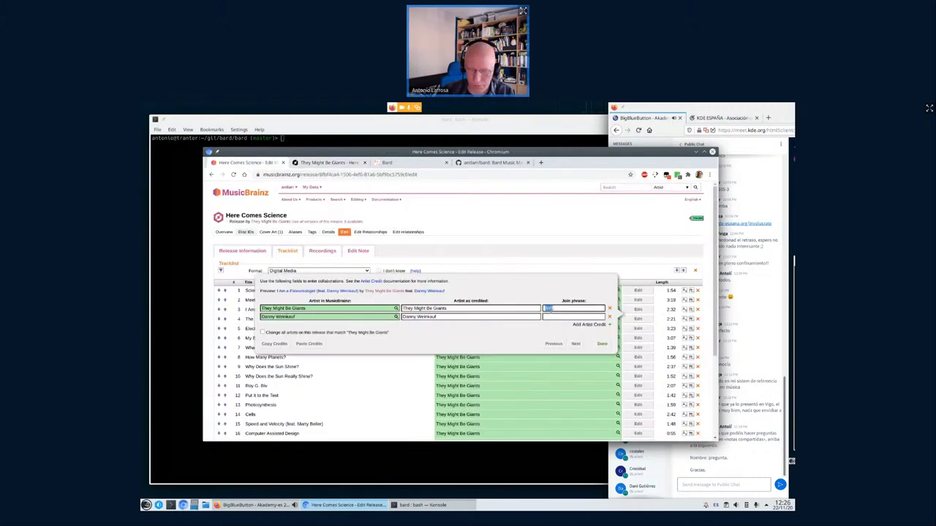
text(with)
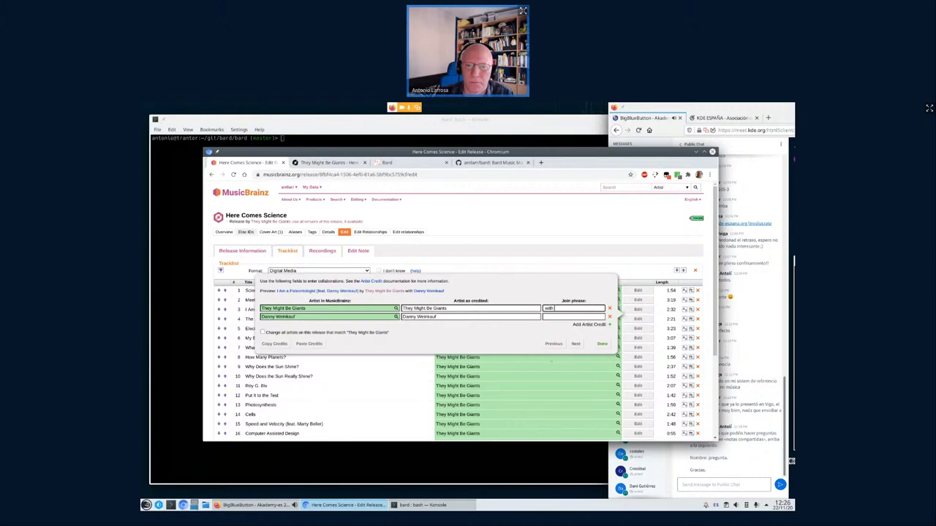
click(603, 343)
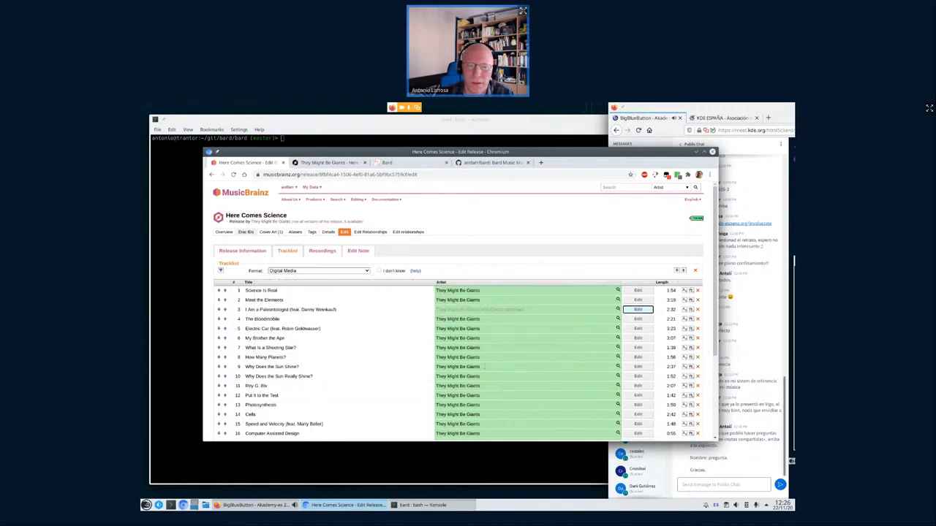
- Remove the "feat." part from track 3's title, leaving "I Am a Paleontologist"
drag(289, 309, 246, 309)
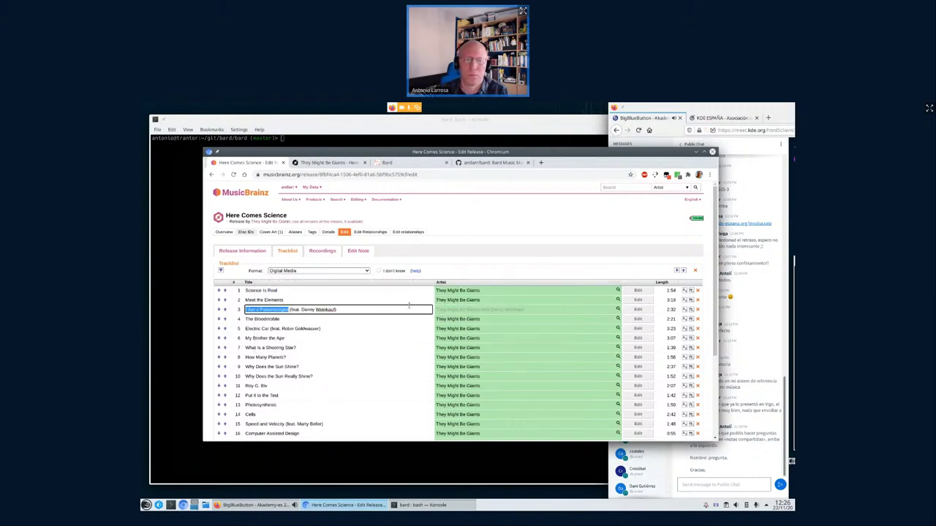
key(shift+End)
key(Delete)
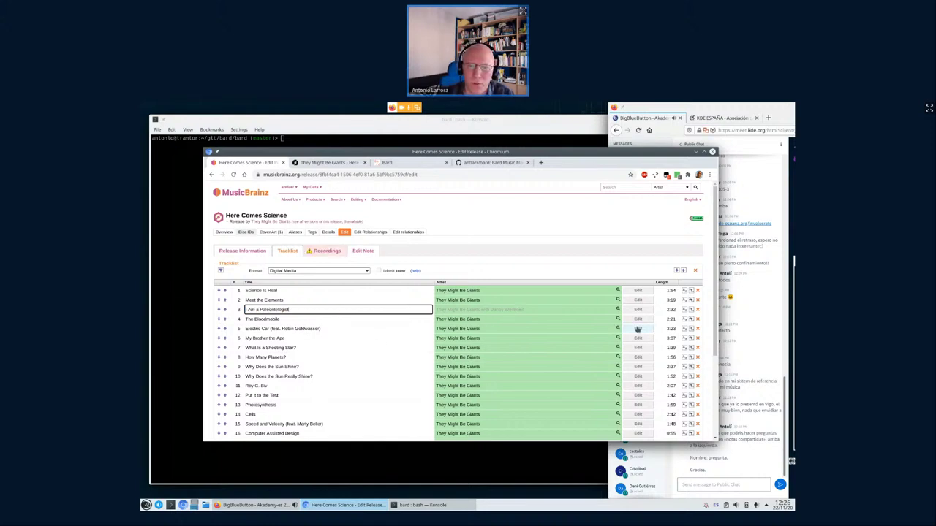
- Copy the featured artist's name from track 5's title and add that artist as the track's second artist credit
click(282, 328)
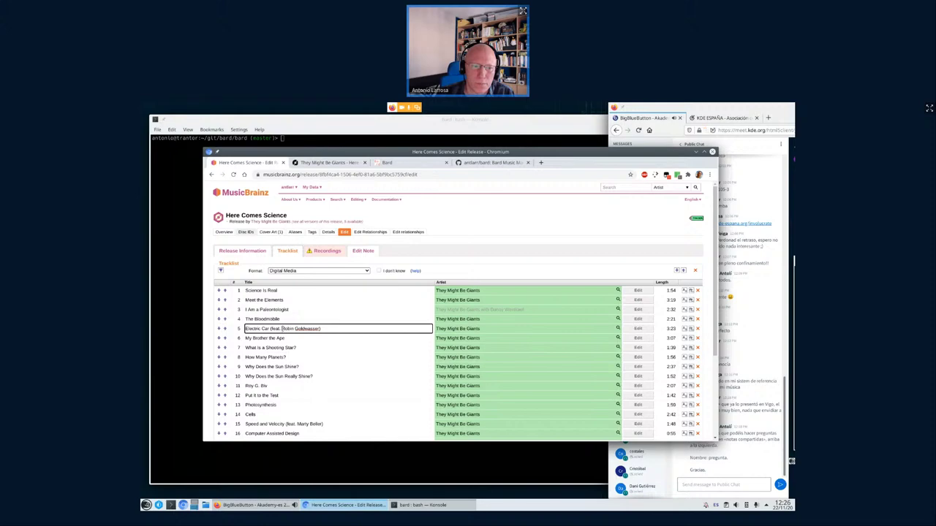
key(shift+End)
key(ctrl+c)
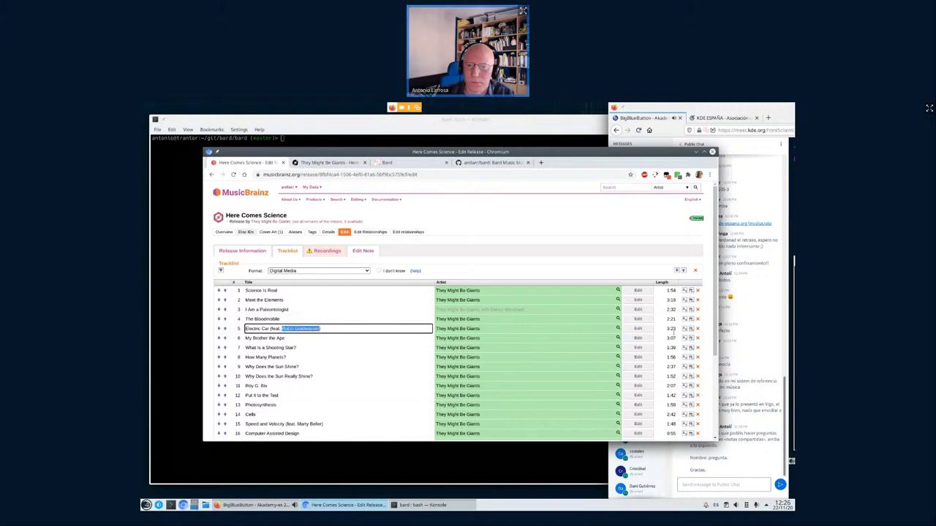
click(635, 328)
click(594, 335)
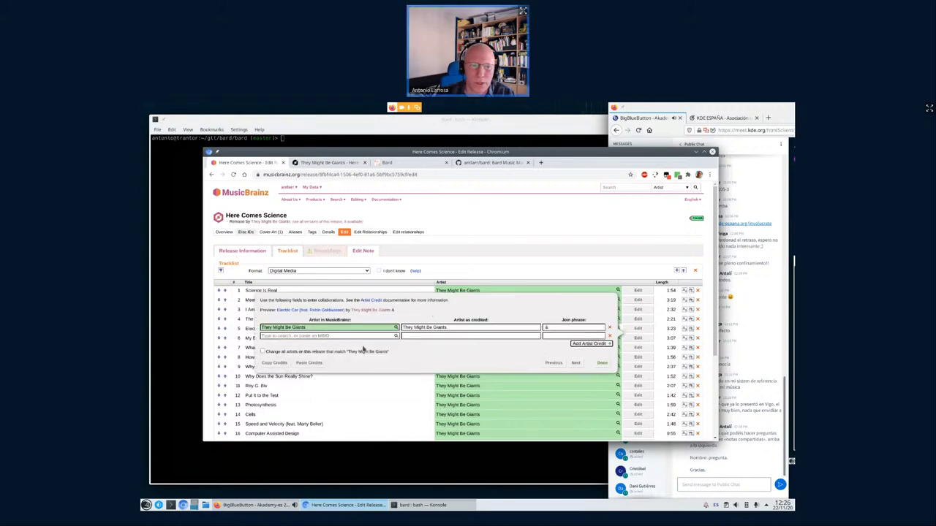
key(ctrl+v)
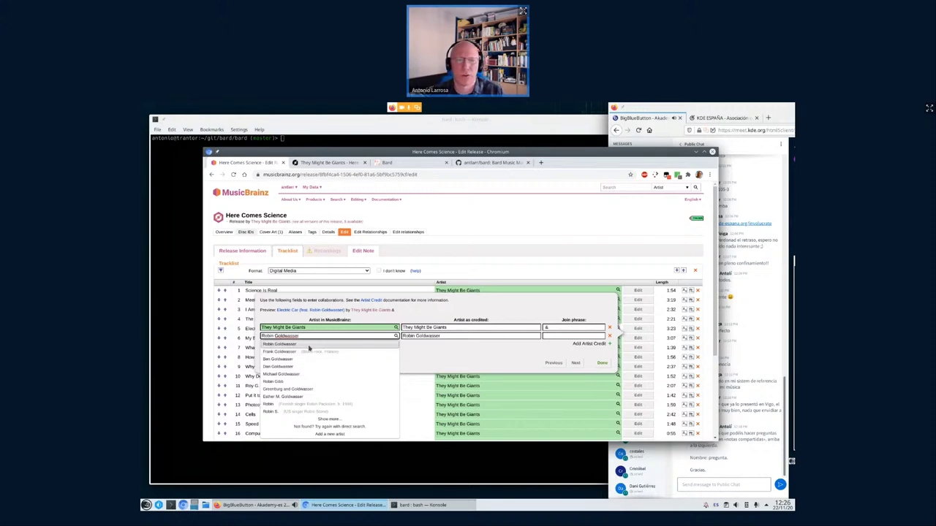
click(309, 346)
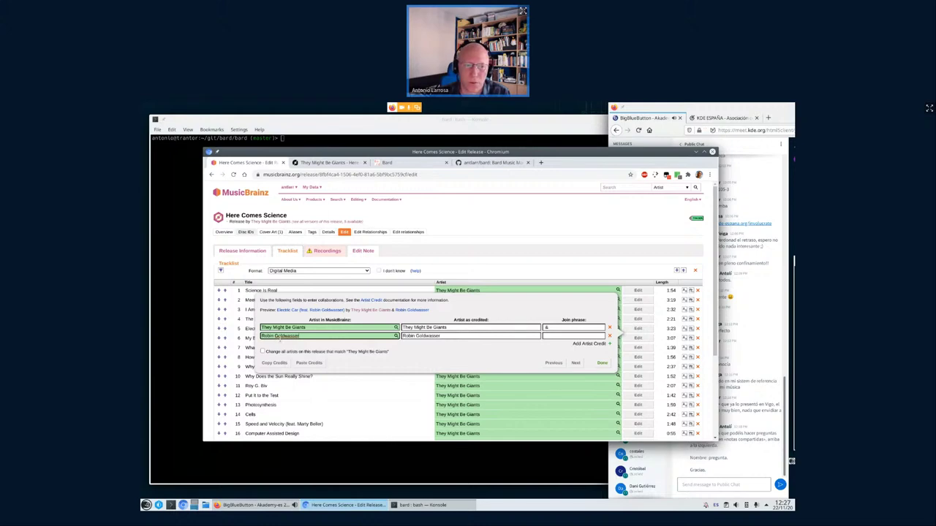
- Set track 5's join phrase to "with", finish the credit, and shorten the track title to "Electric Car"
click(547, 327)
key(BackSpace)
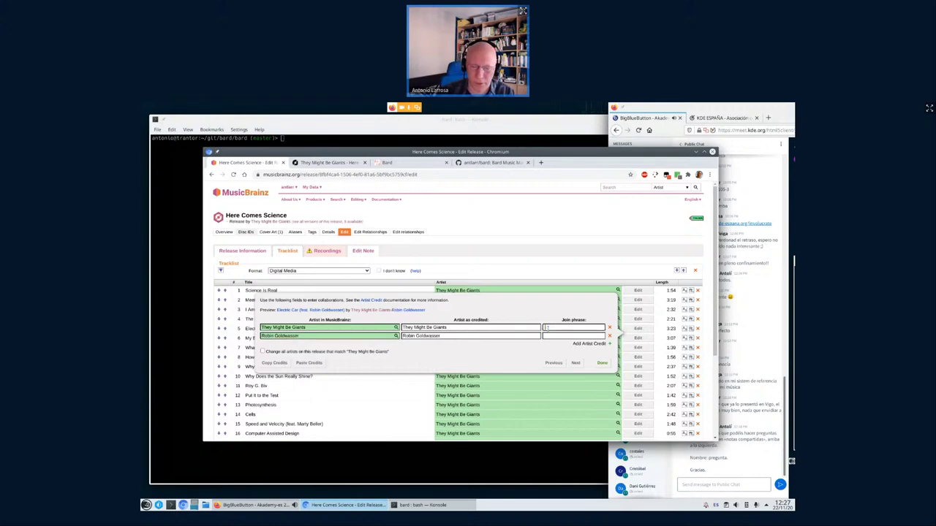
text(feat.)
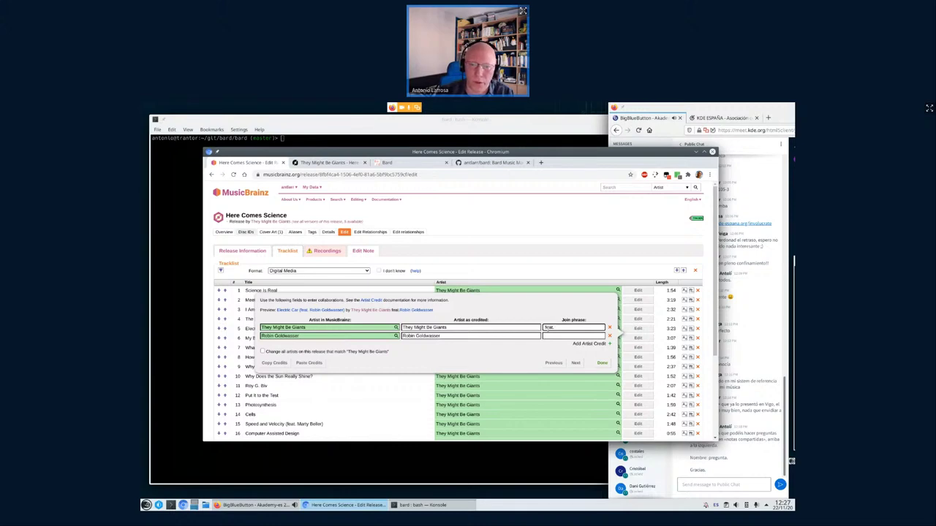
key(BackSpace)
key(BackSpace)
text(with)
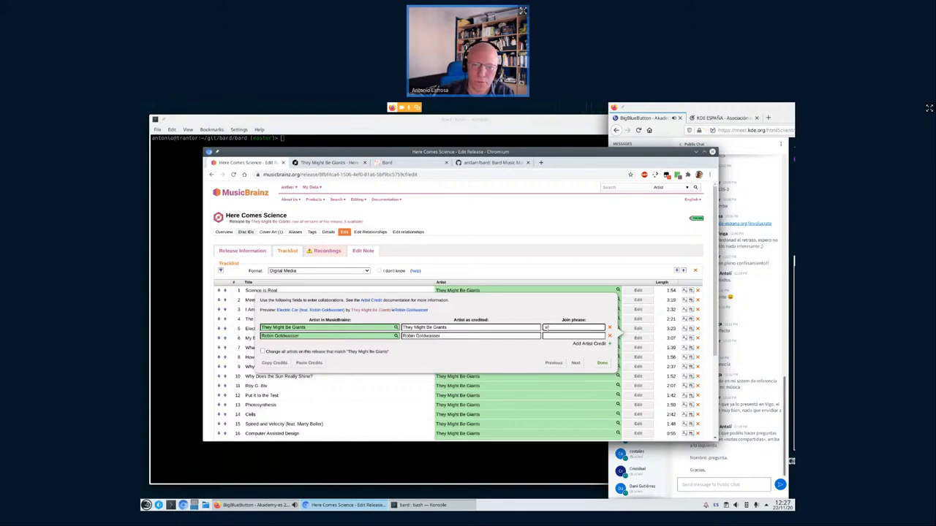
click(602, 363)
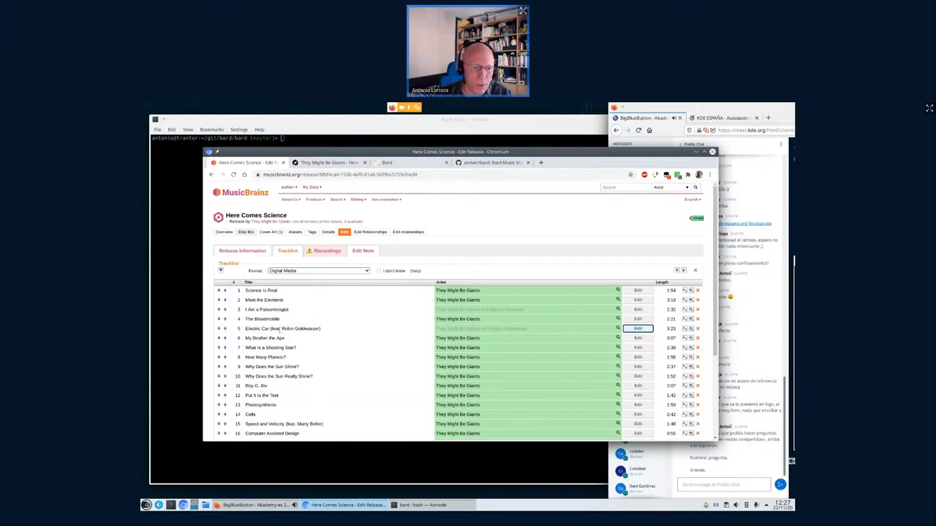
drag(271, 329, 382, 328)
key(BackSpace)
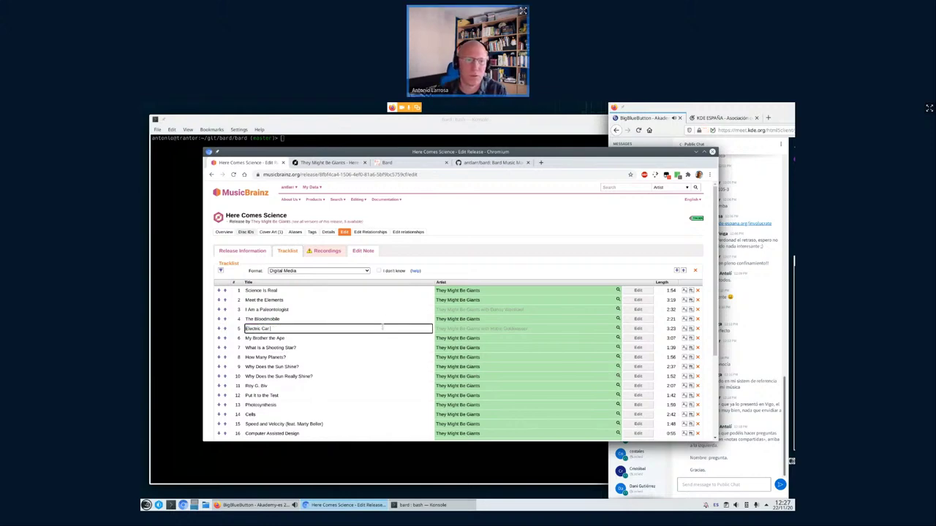
- Copy the featured artist's name from track 15's title and add that artist as the track's second artist credit
drag(297, 425, 323, 425)
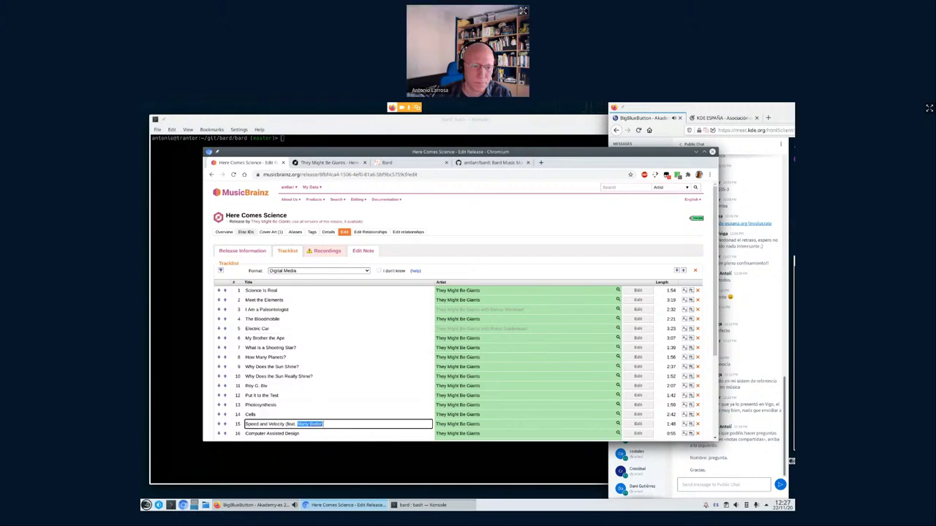
key(ctrl+c)
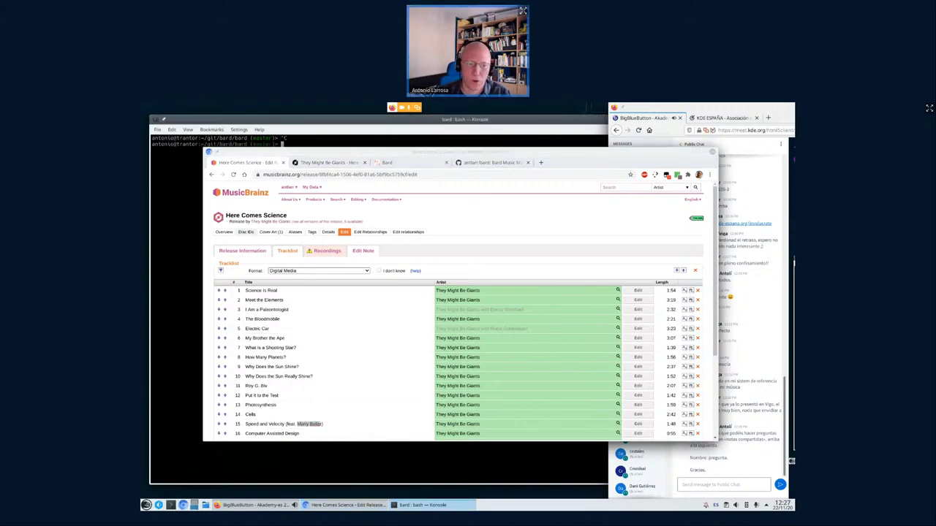
drag(297, 424, 322, 424)
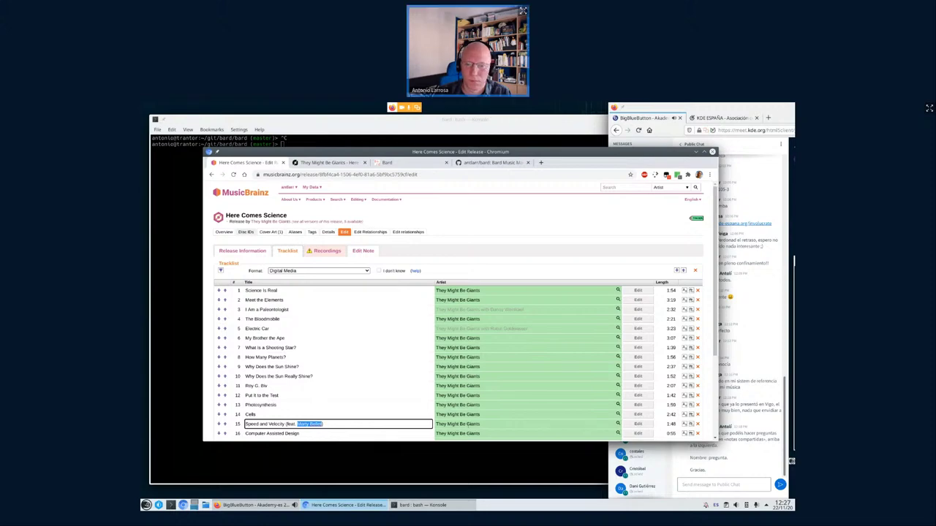
click(642, 425)
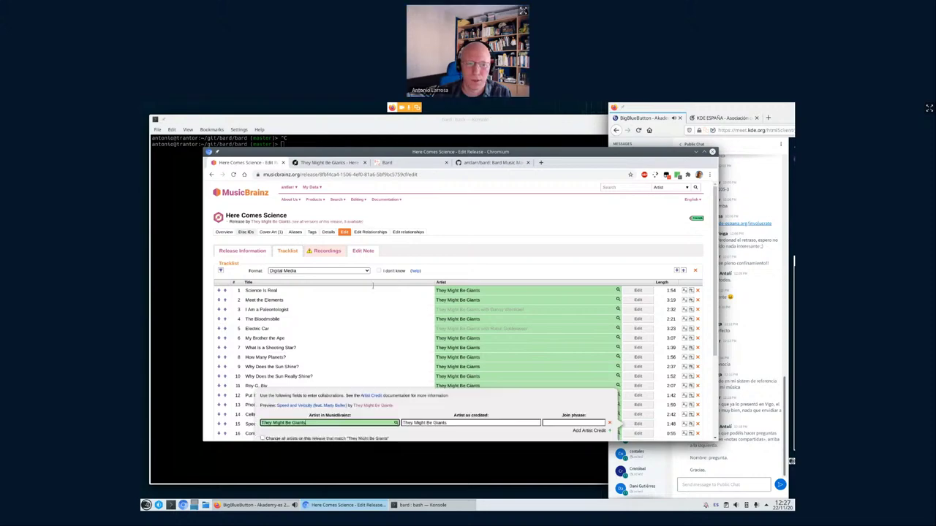
click(591, 431)
scroll(537, 362, down, 2)
key(ctrl+v)
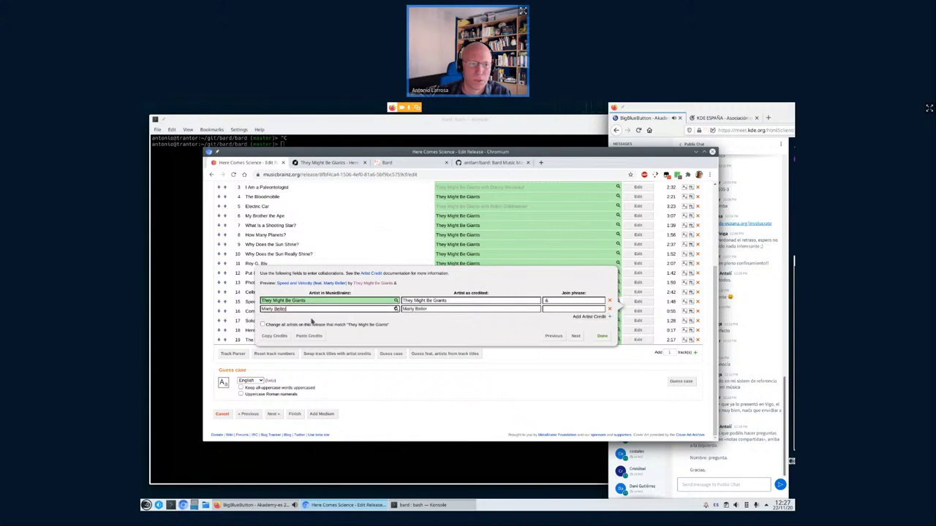
click(306, 320)
- Set track 15's join phrase to "with", finish the credit, and shorten the track title to "Speed and Velocity"
double_click(567, 301)
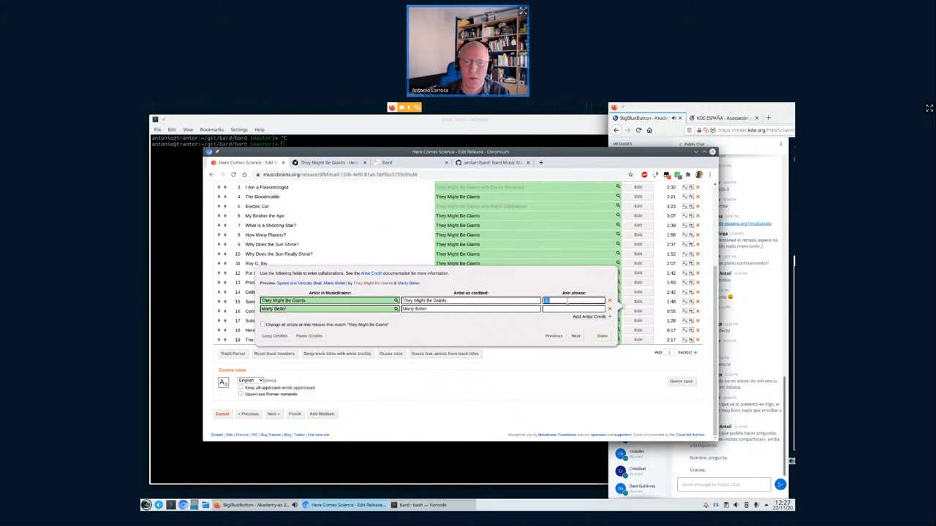
text(with)
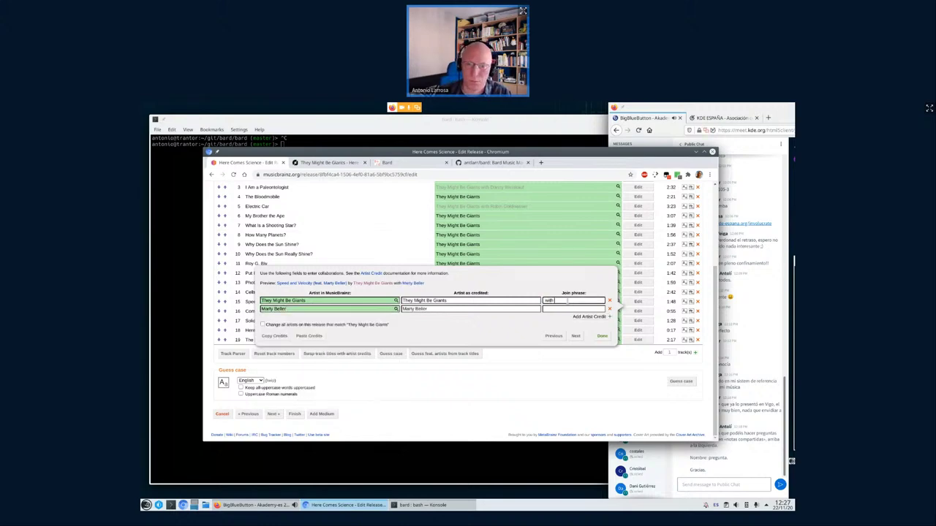
click(602, 335)
drag(286, 302, 379, 301)
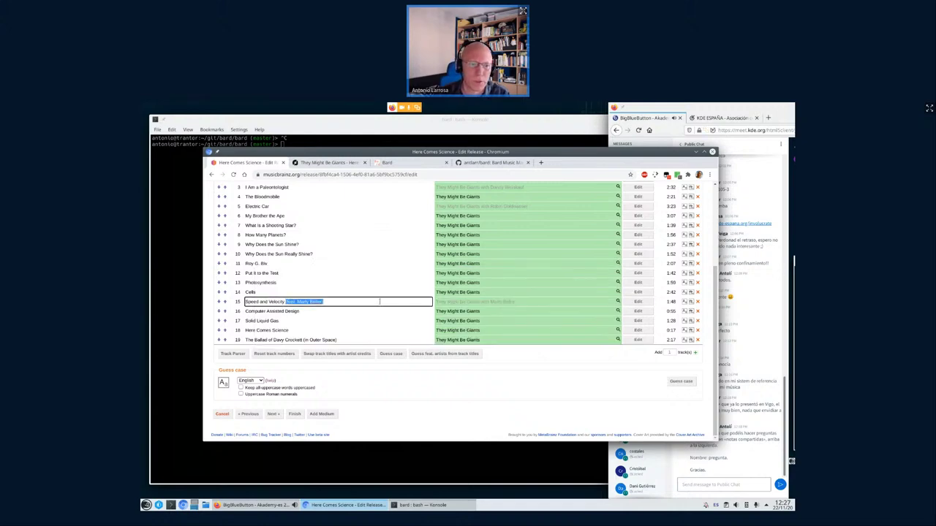
key(BackSpace)
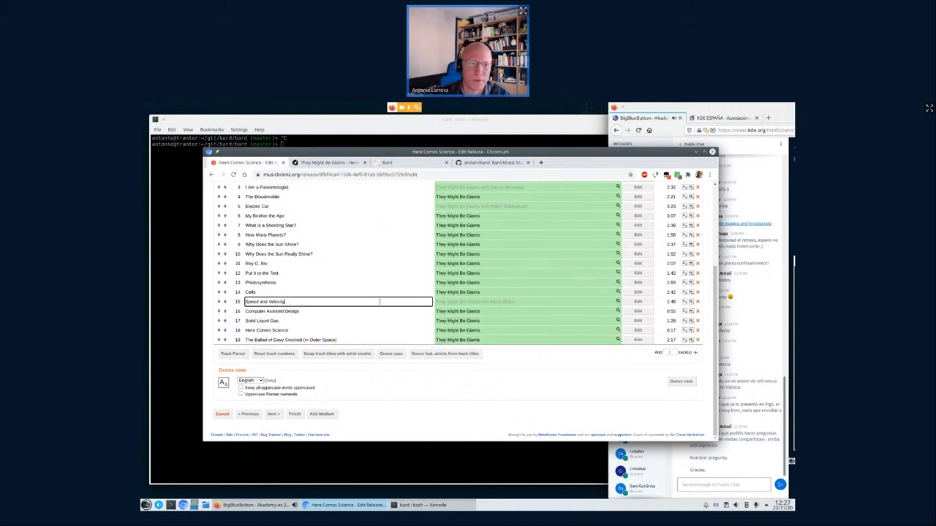
- Reuse the previous recordings for the changed tracks and review the list of tracks and their associated recordings
click(269, 414)
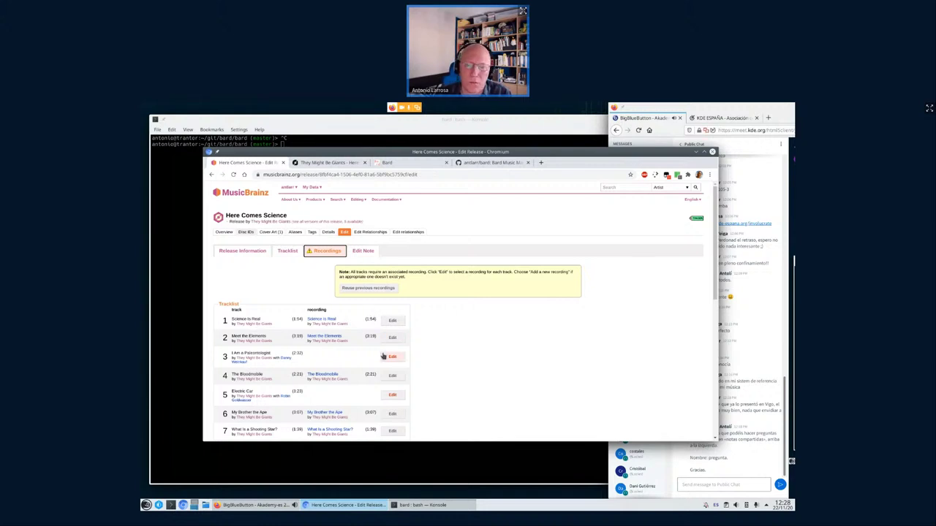
click(349, 290)
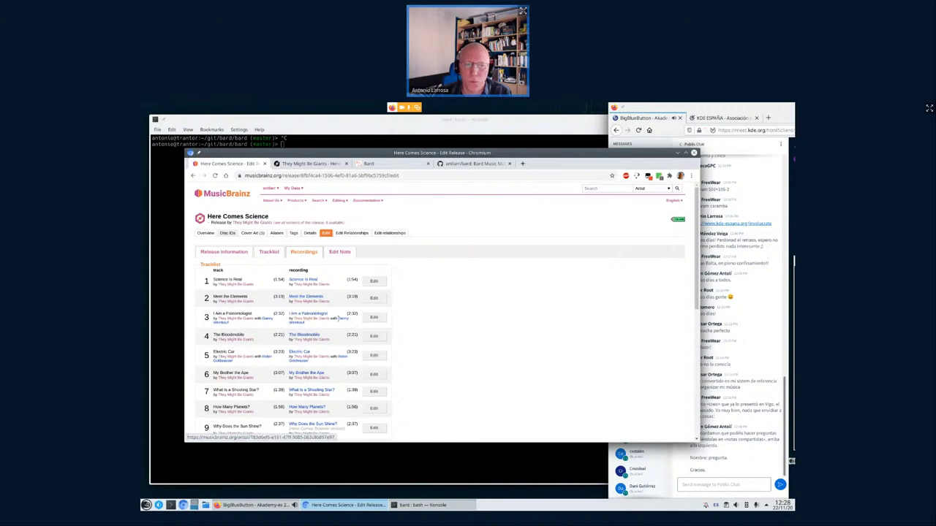
scroll(327, 363, down, 1)
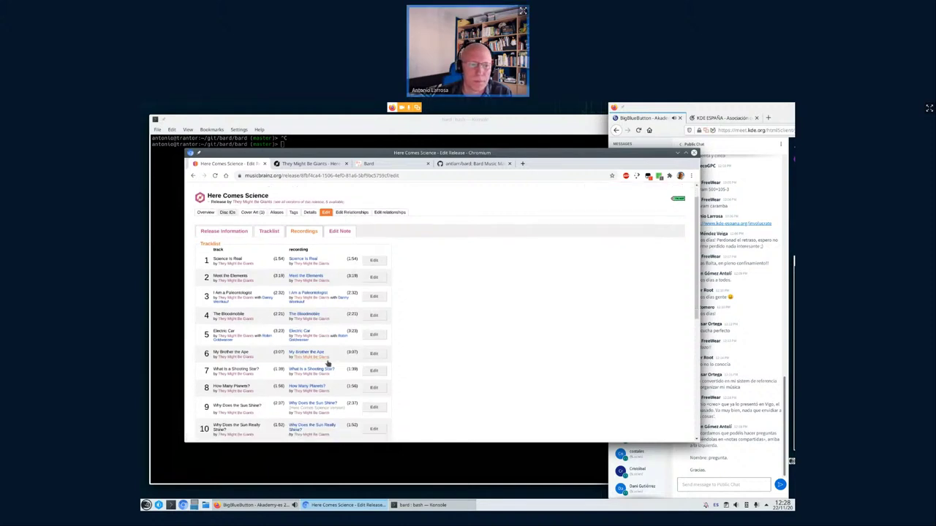
scroll(327, 364, down, 6)
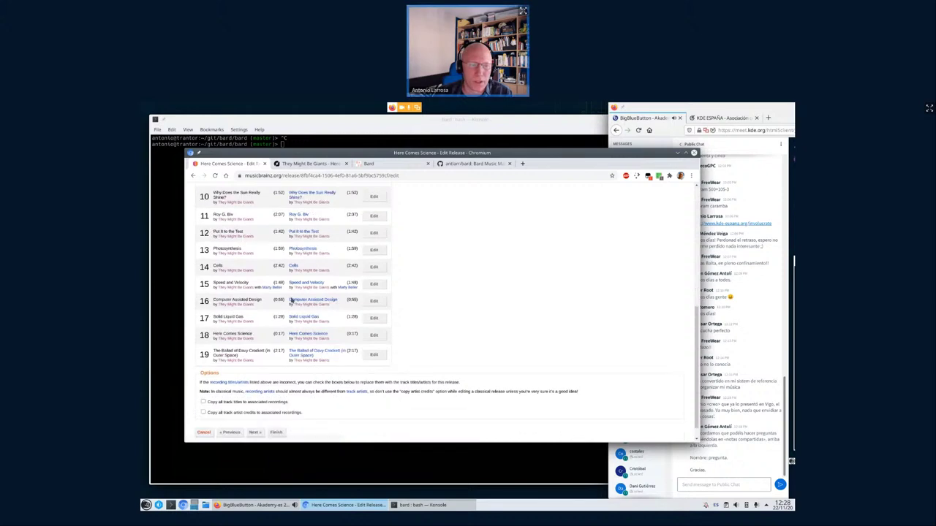
scroll(242, 413, down, 1)
- Review the tracklist changes, then submit the edit with the edit note "Fixing feat. credits"
click(254, 414)
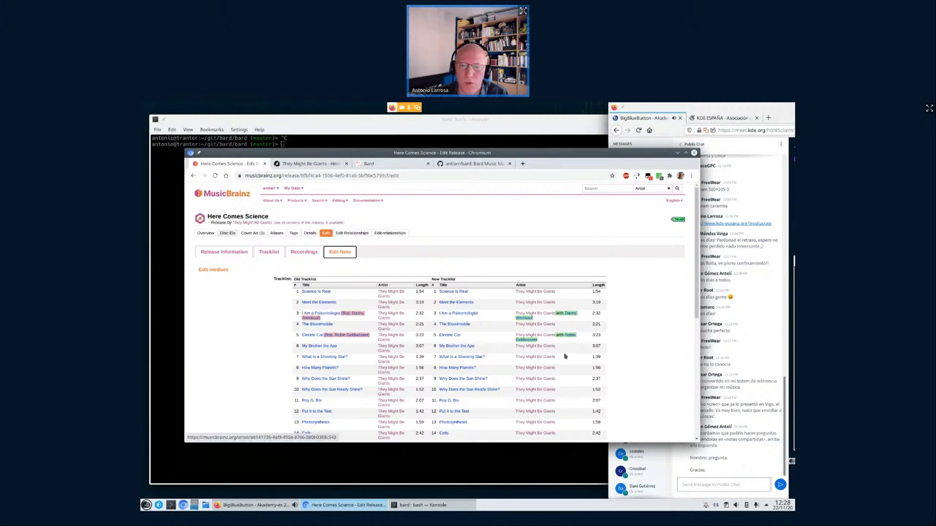
scroll(562, 374, down, 4)
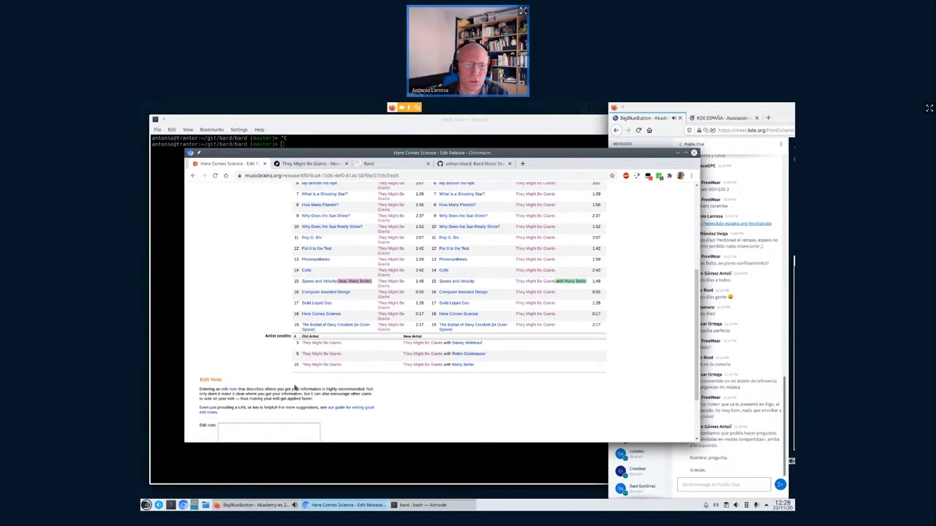
scroll(311, 382, down, 2)
click(278, 369)
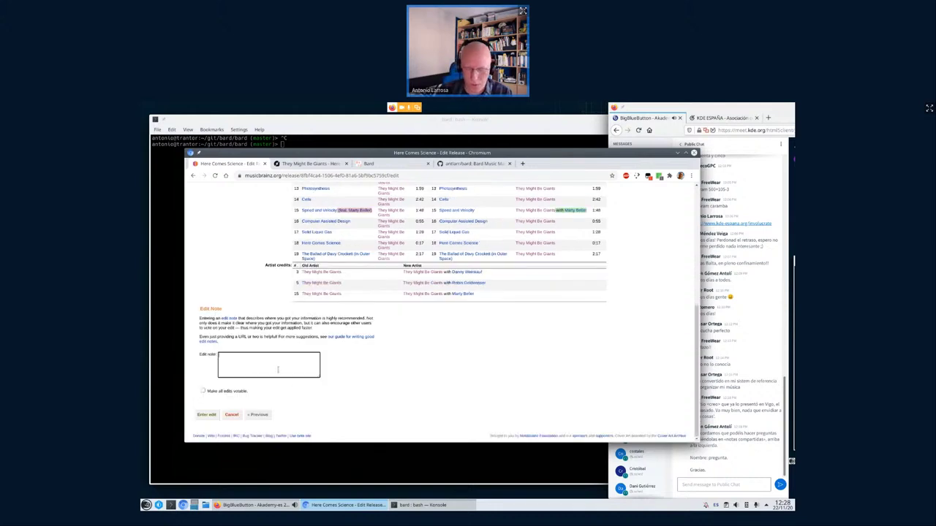
text(Fixing of)
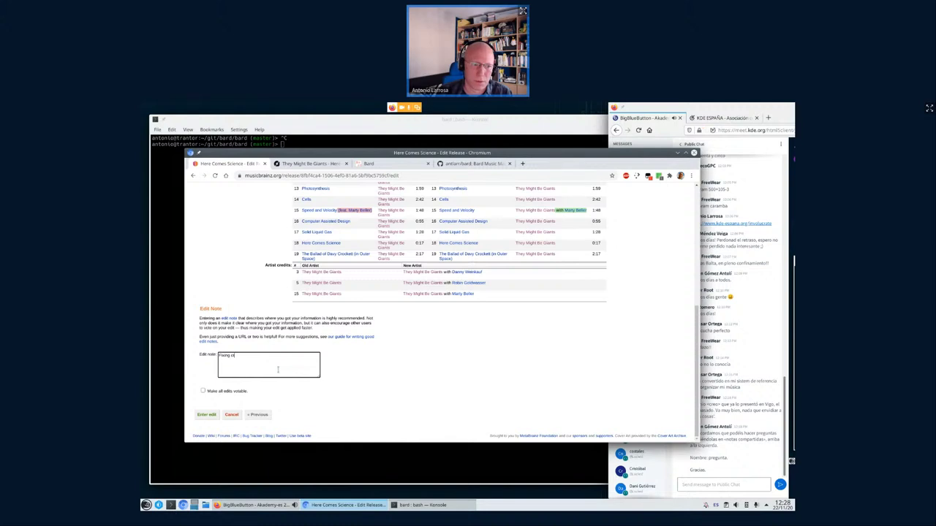
key(BackSpace)
key(BackSpace)
text(feat. credits)
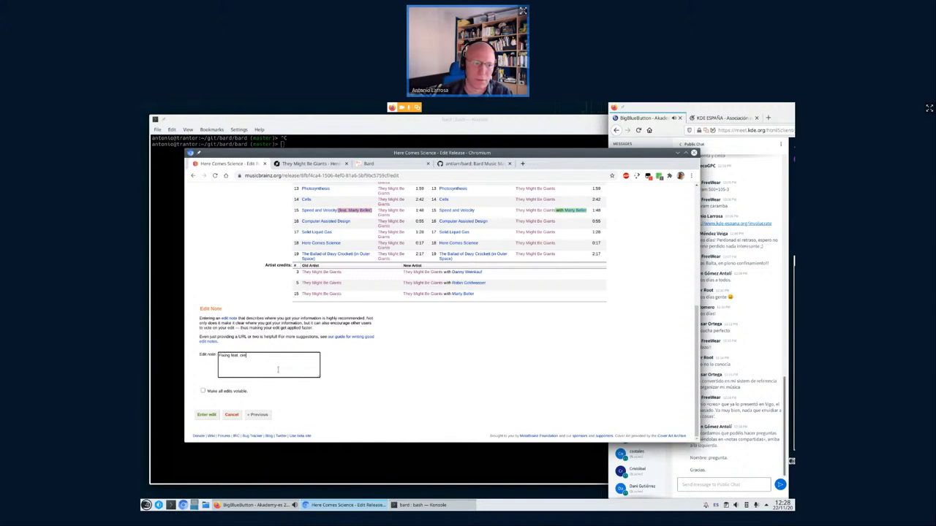
click(205, 415)
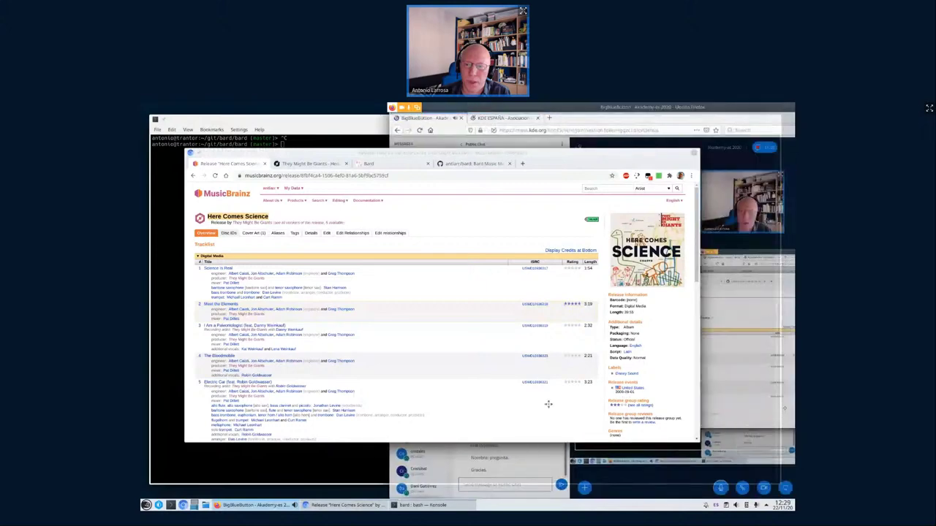
- Return from the conference window to the "Here Comes Science" release page and view its cover art
click(484, 485)
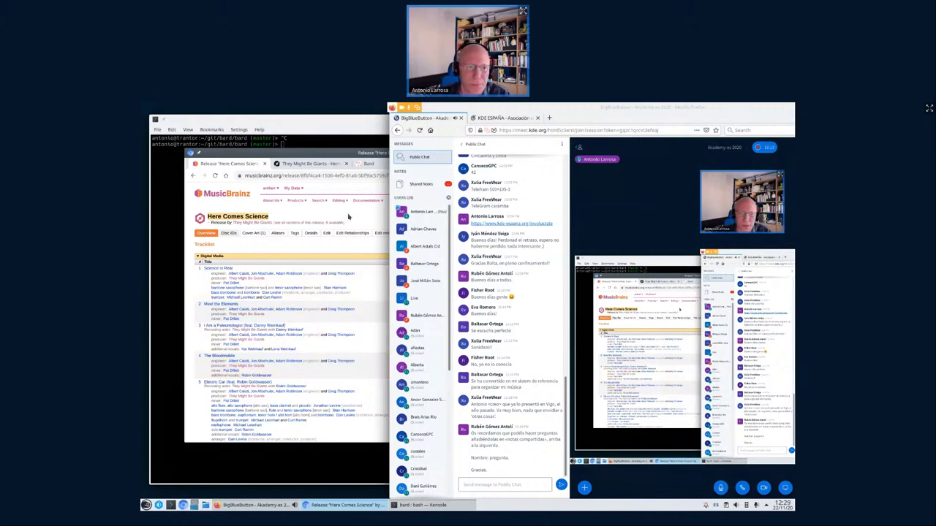
click(379, 216)
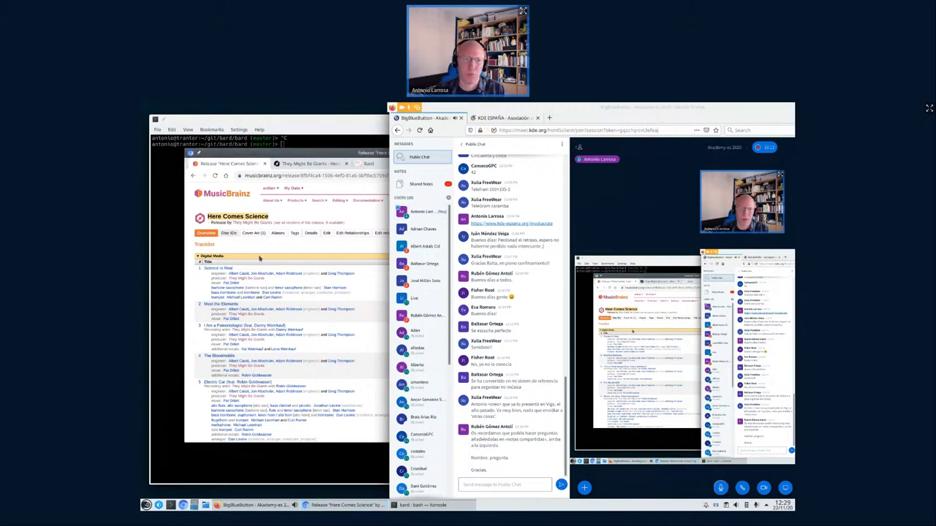
click(323, 246)
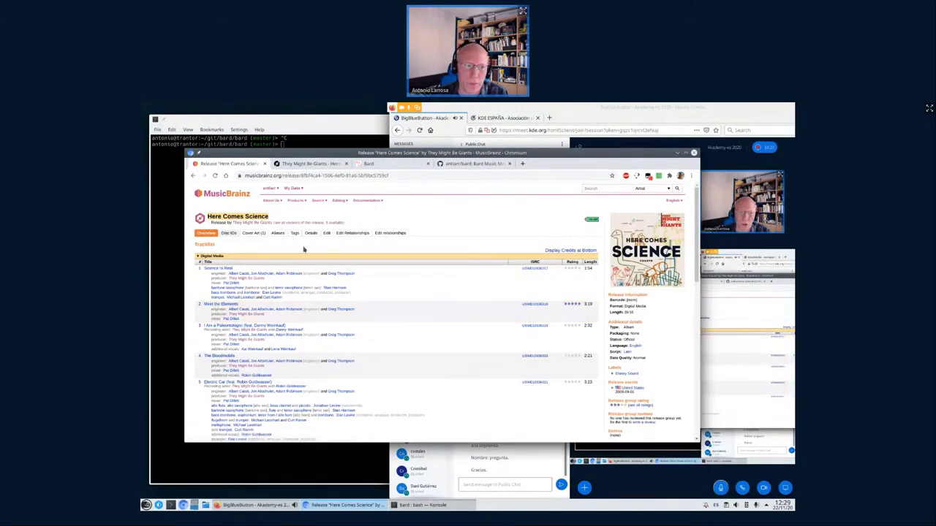
click(253, 232)
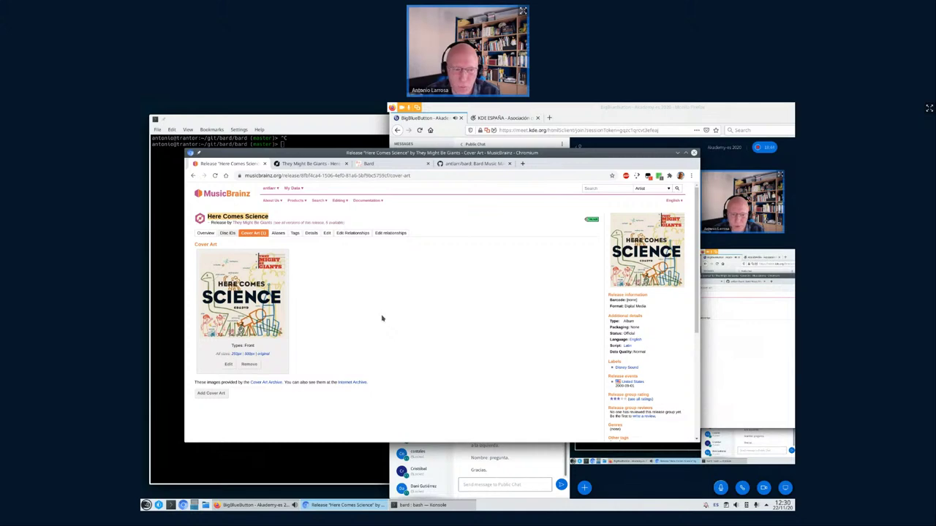
- Bring the Konsole terminal to the front, checking the BigBlueButton chat window in between
click(346, 140)
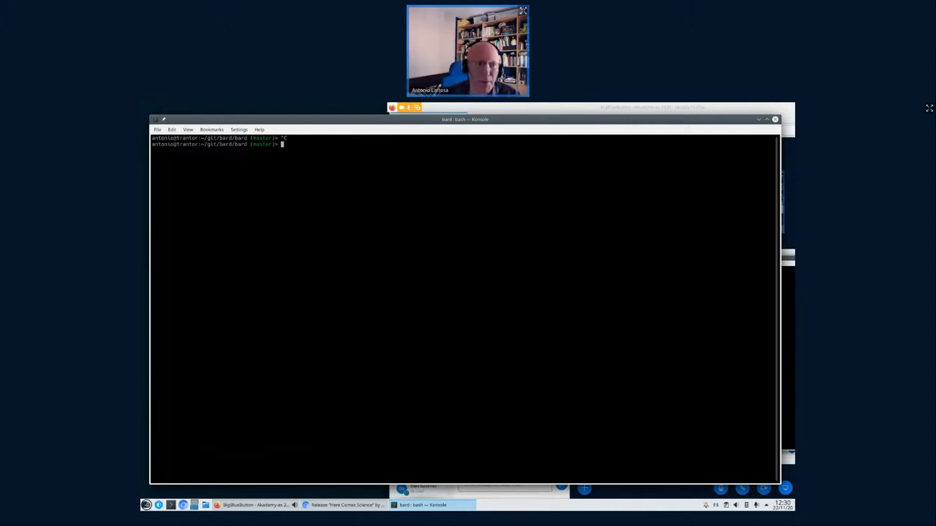
click(586, 109)
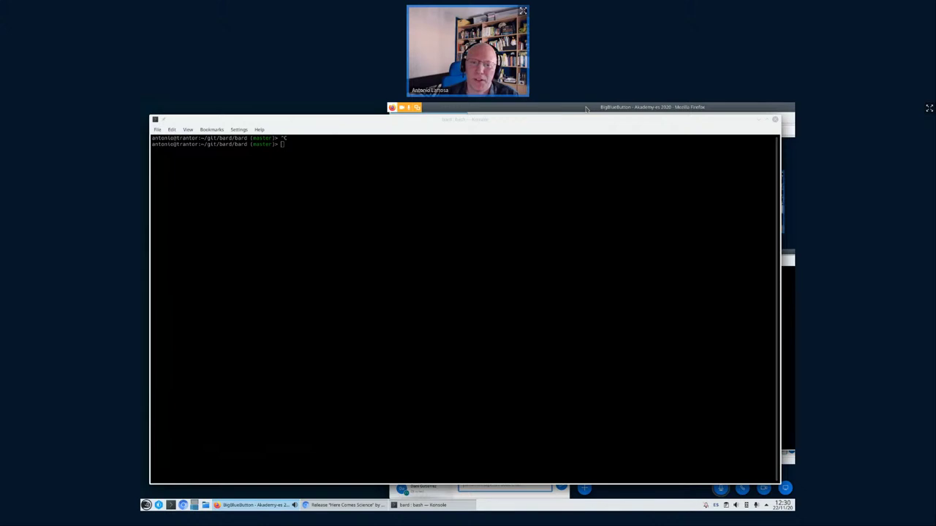
click(587, 109)
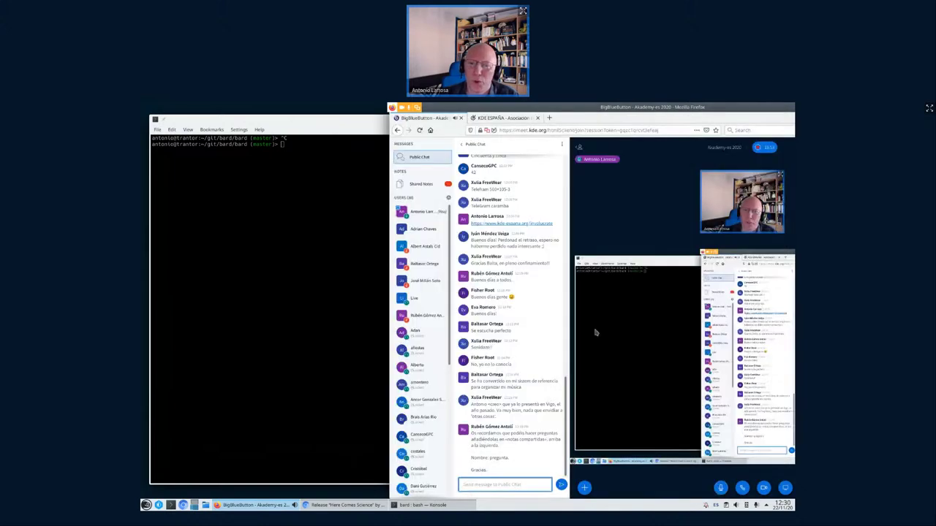
click(286, 251)
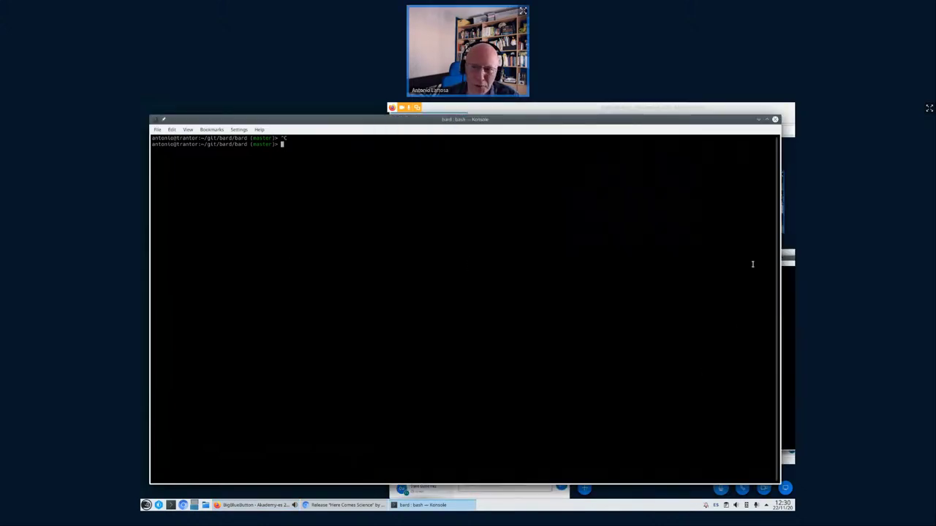
click(674, 108)
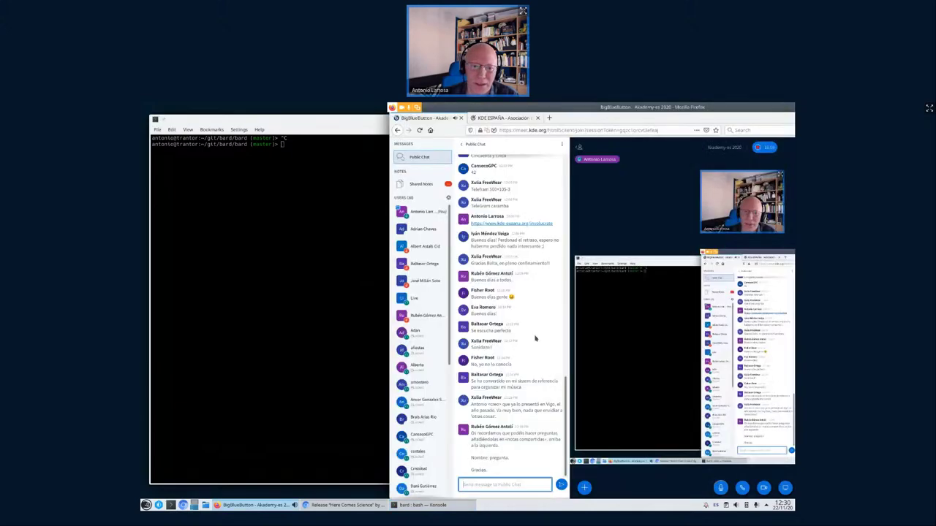
click(329, 299)
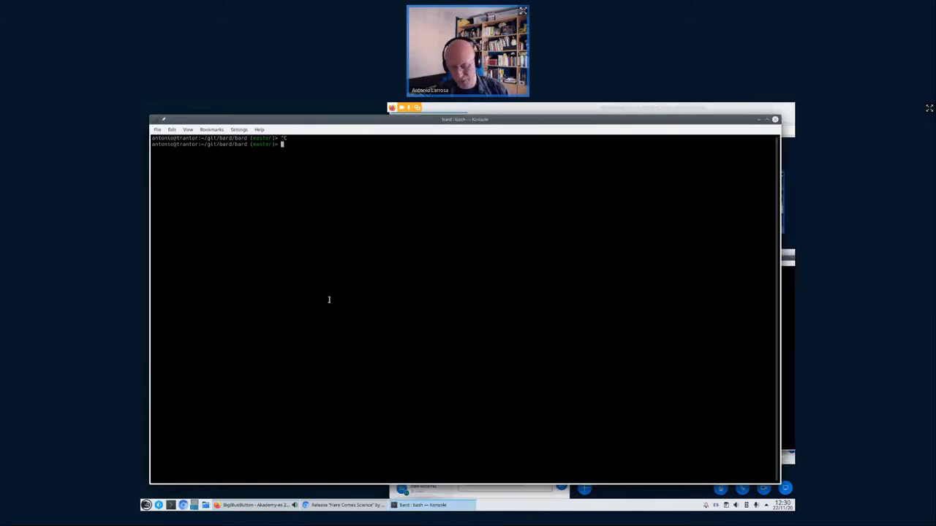
text(bard)
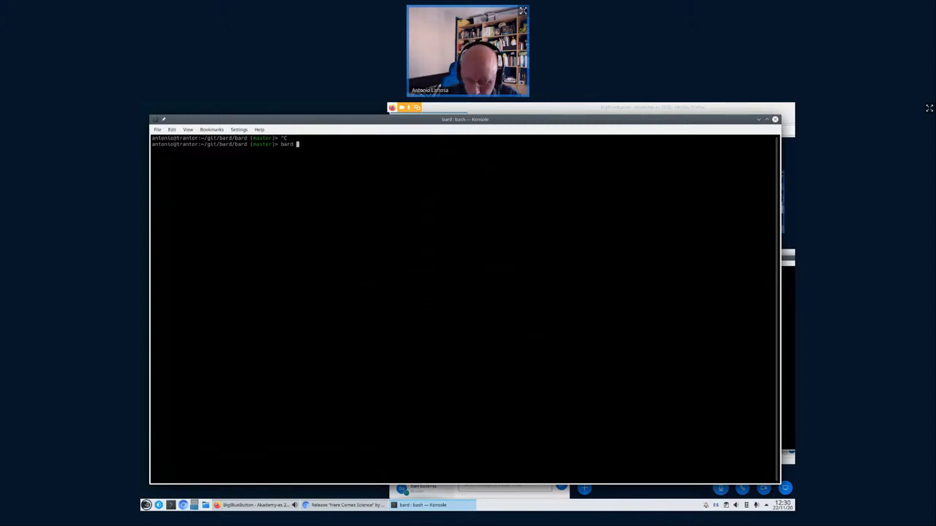
key(BackSpace)
key(BackSpace)
key(BackSpace)
key(BackSpace)
key(BackSpace)
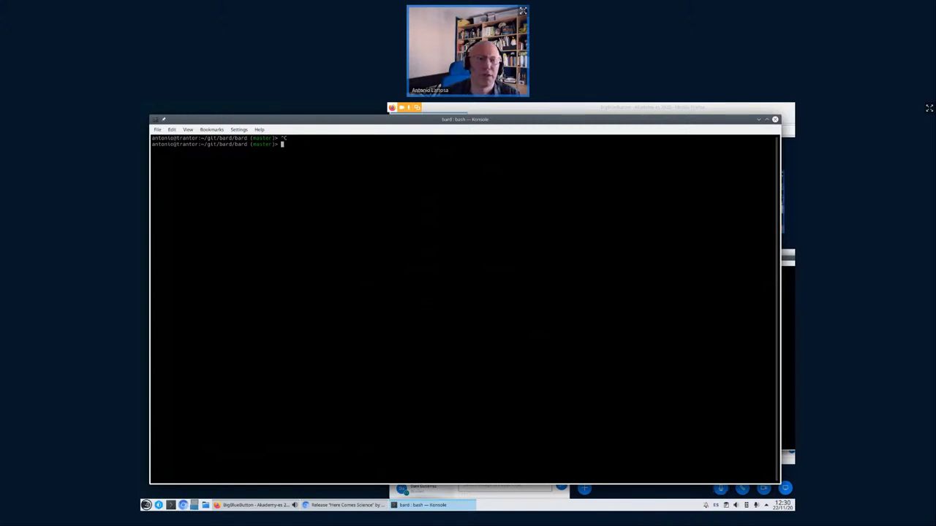
- Open the configuration file ~/.config/bard-demo in vi and examine its music path settings down to musicbrainzTaggedMusicPaths
text(vi ~/.con)
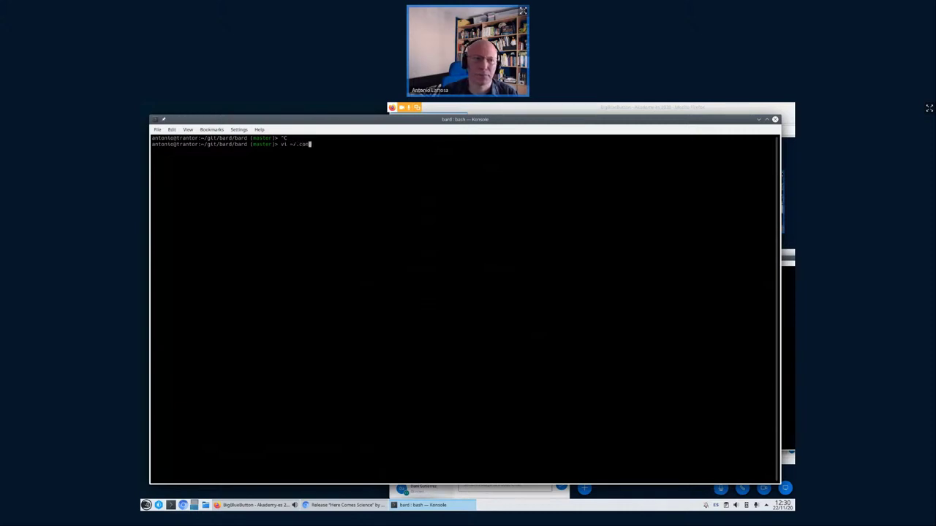
text(fig/bard-demo)
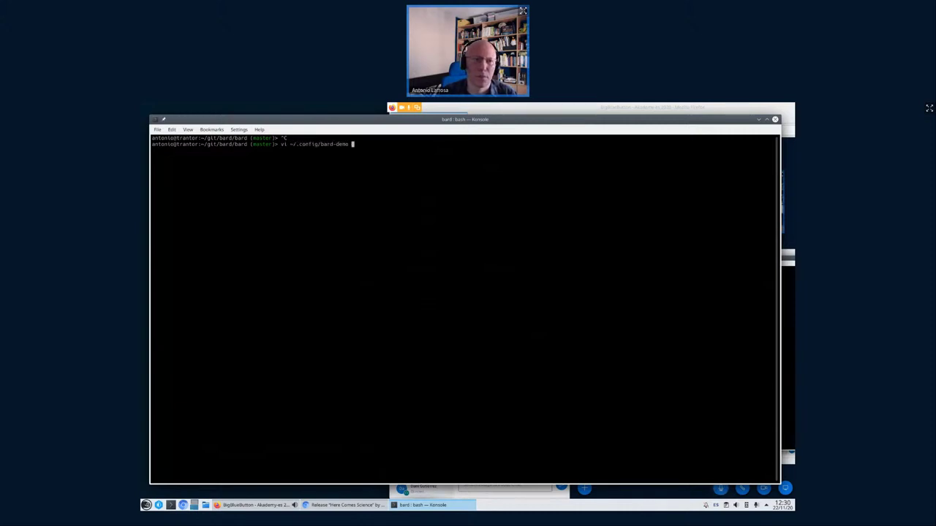
key(Return)
text(:1)
key(Return)
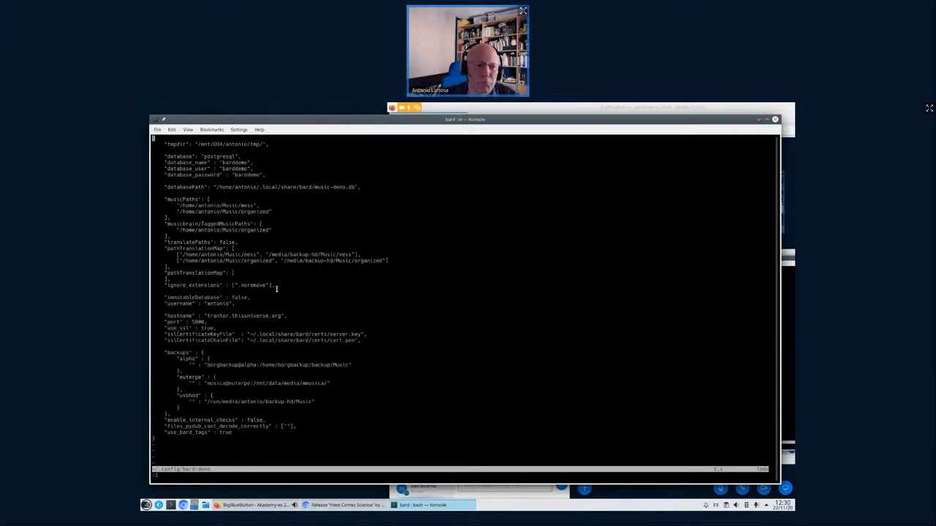
key(Down)
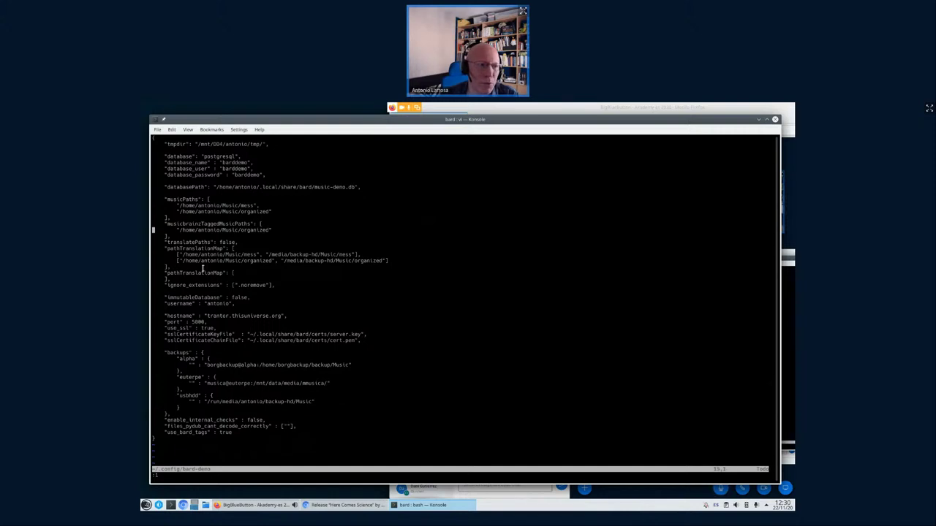
- Highlight the musicPaths block and its /home/antonio/Music/mess entry in the bard-demo configuration, reposition the terminal window, and quit vi
drag(197, 196, 207, 223)
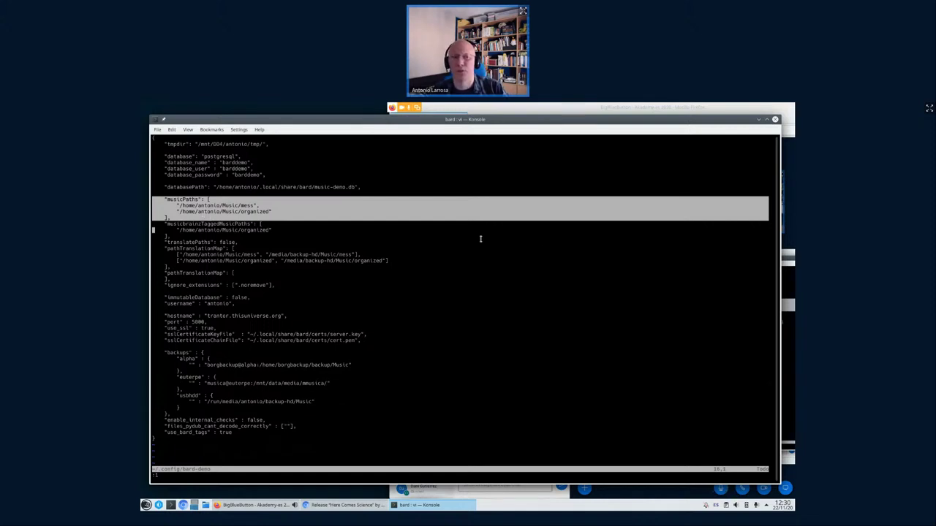
drag(207, 219, 202, 202)
double_click(202, 207)
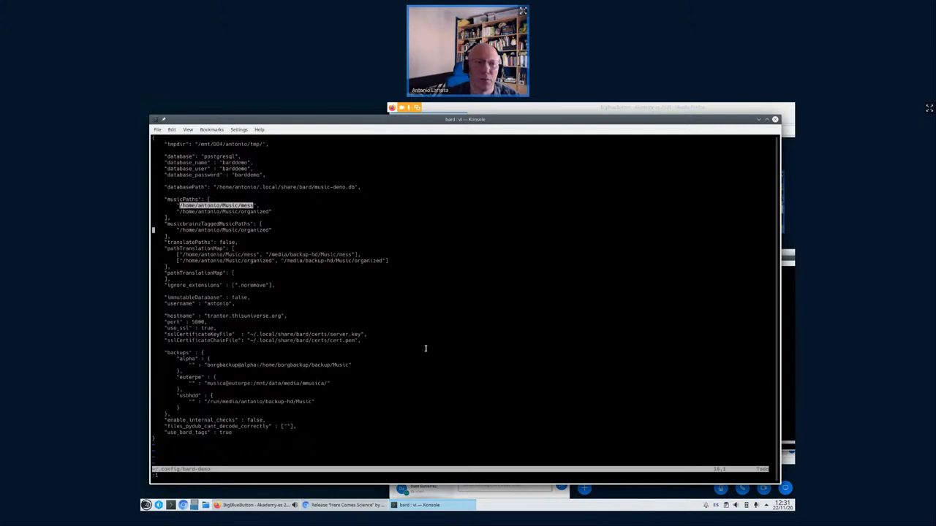
drag(401, 395, 407, 353)
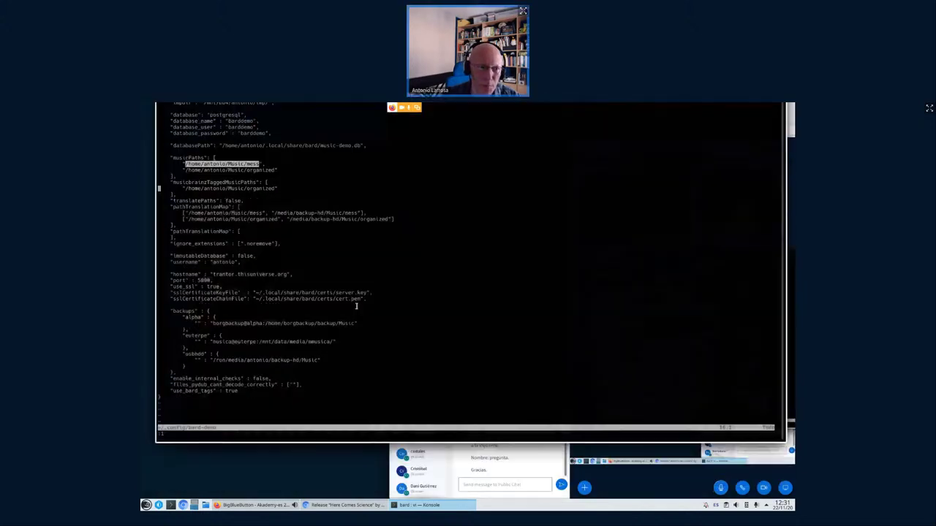
drag(356, 306, 362, 340)
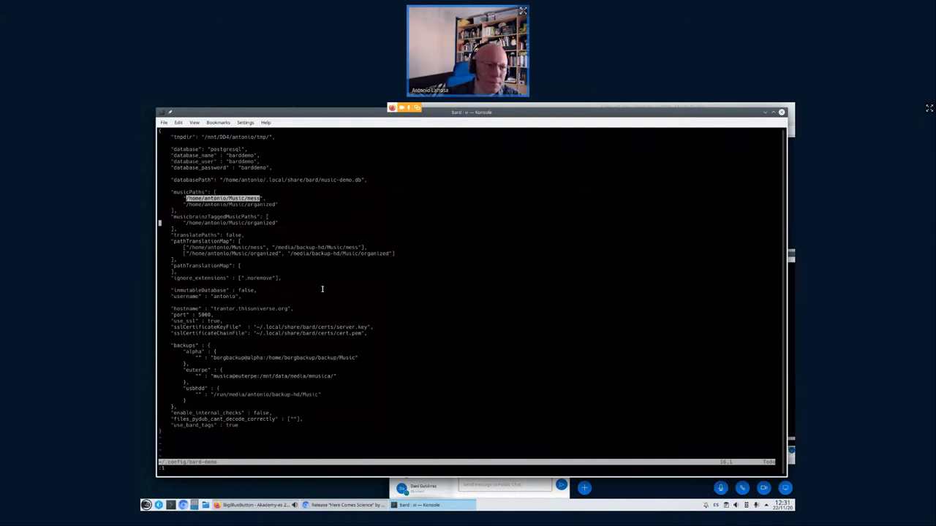
text(:q)
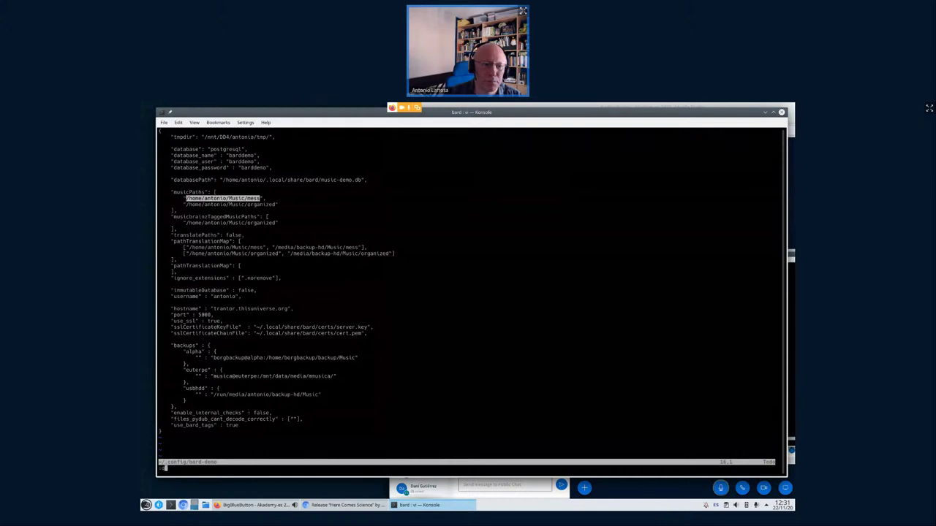
key(Return)
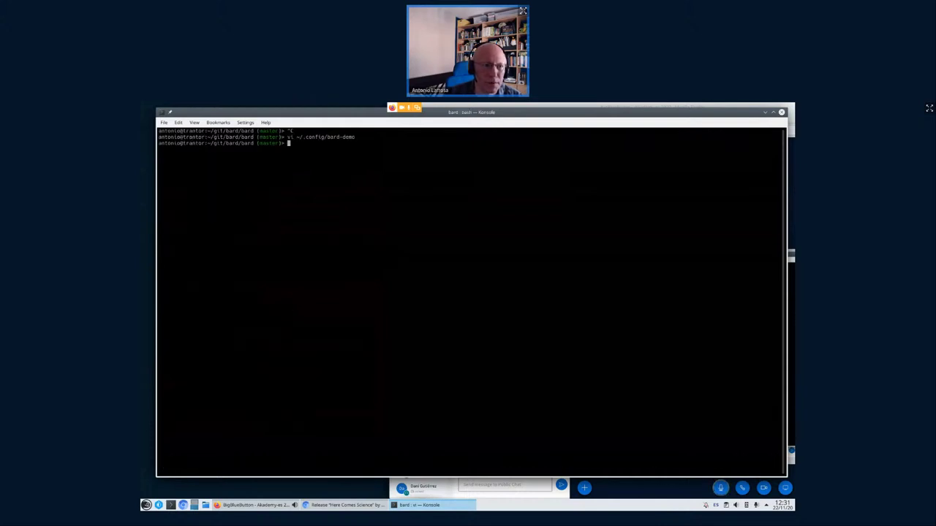
- Go to the home directory, change into Music/organized, and list its artist folders
text(cd)
key(Return)
text(cd Mus)
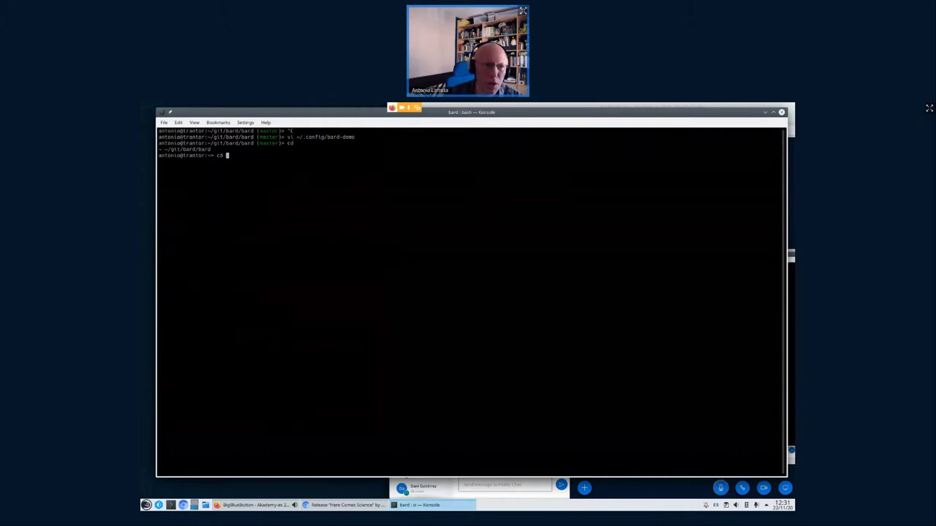
text(ic)
key(Return)
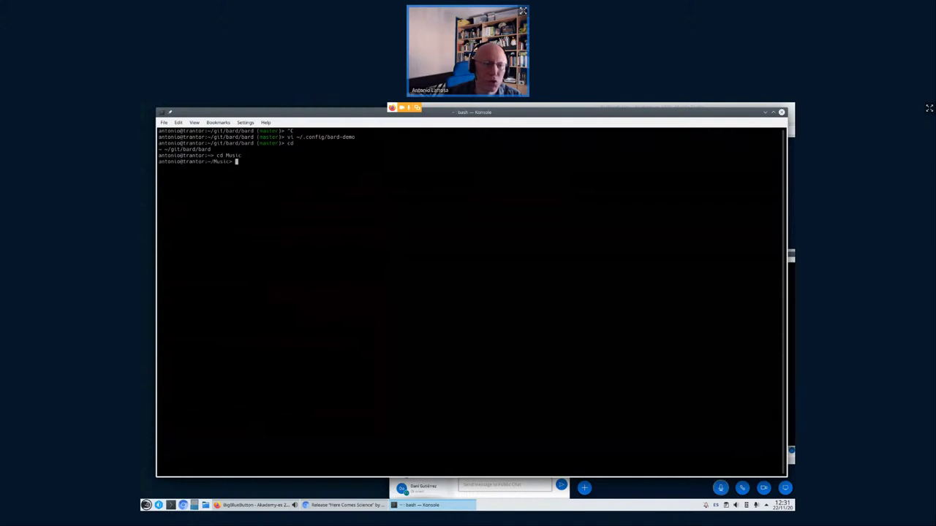
text(cd m)
key(Tab)
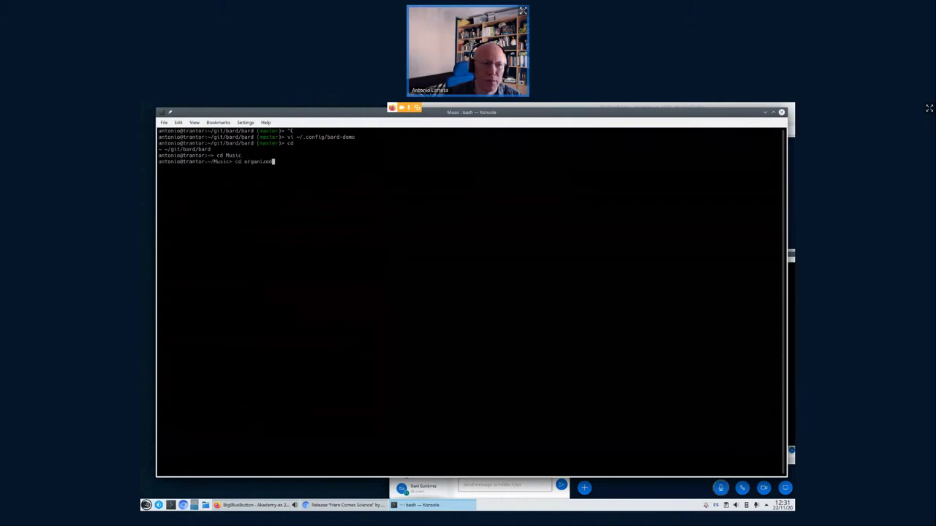
key(Return)
text(ls)
key(Return)
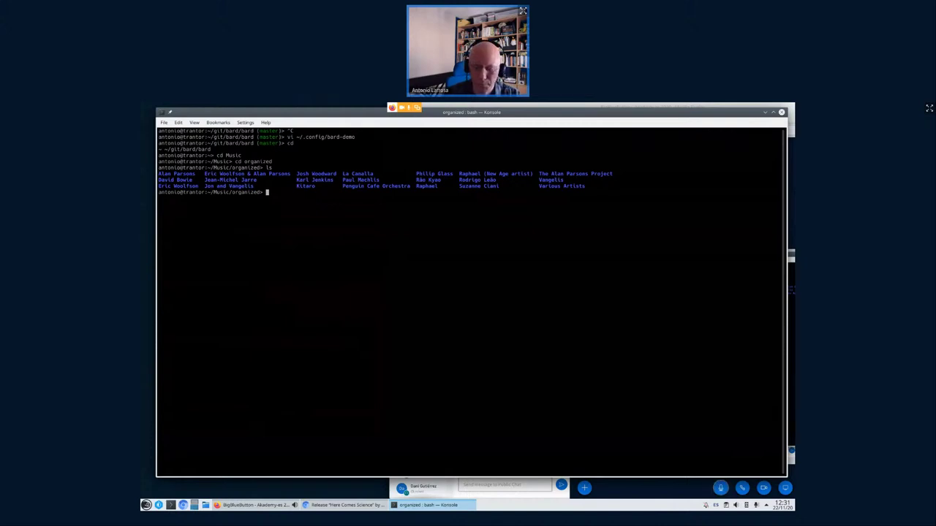
- List the contents of the Jean-Michel Jarre folder, first in short form and again in long format
text(ls )
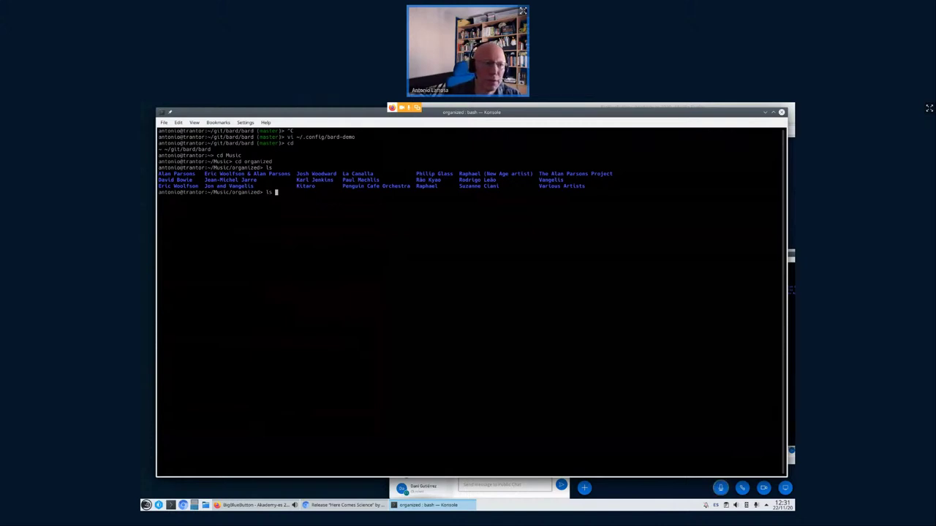
text(Jea)
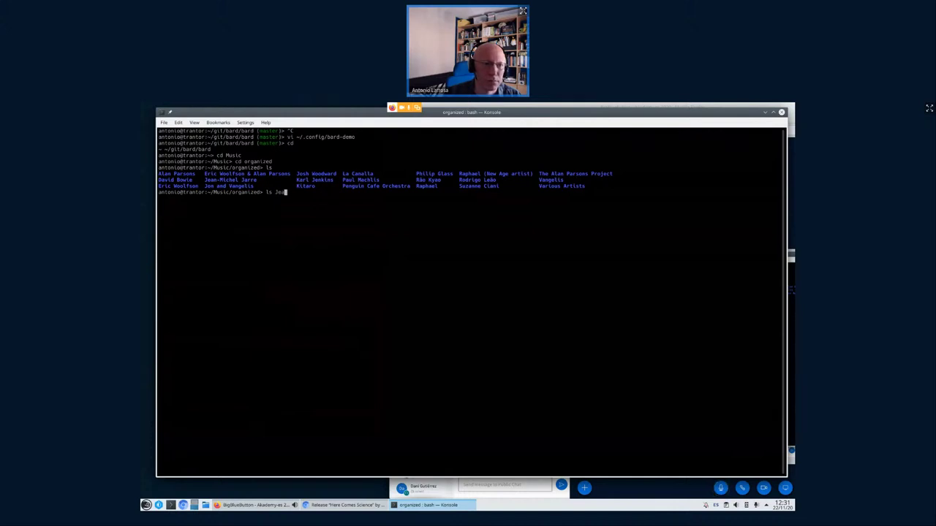
key(Tab)
key(Return)
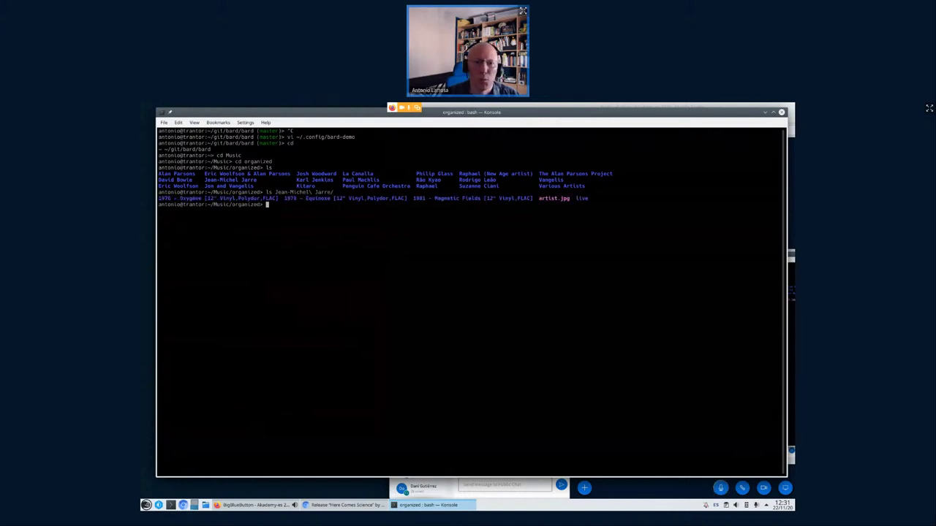
key(Up)
text(-l)
key(Return)
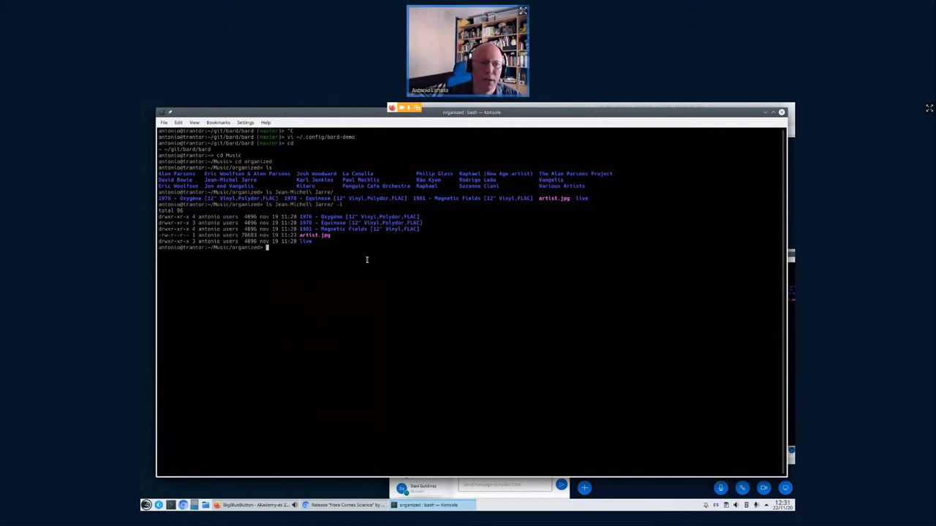
- Return to the Music directory and move everything from the other folder into the mess folder
text(cd ..)
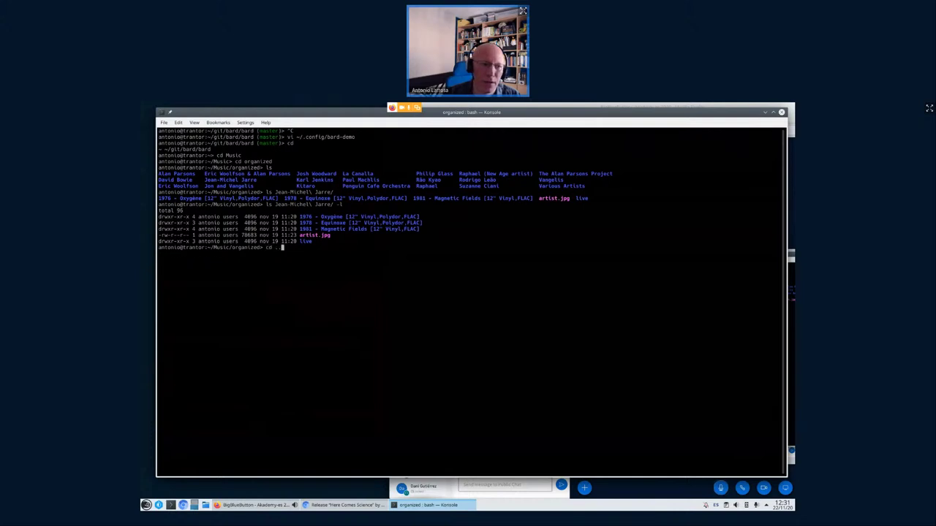
key(Return)
text(mv other/)
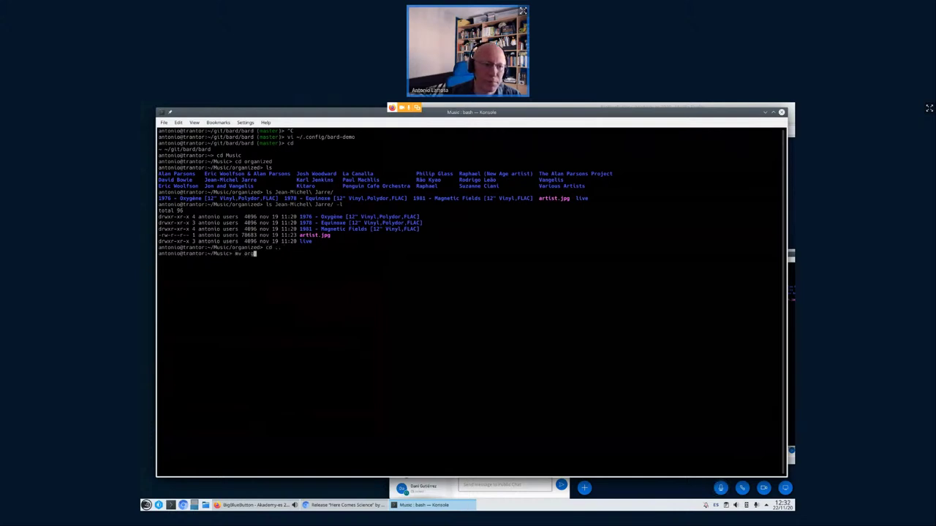
text(* mess/)
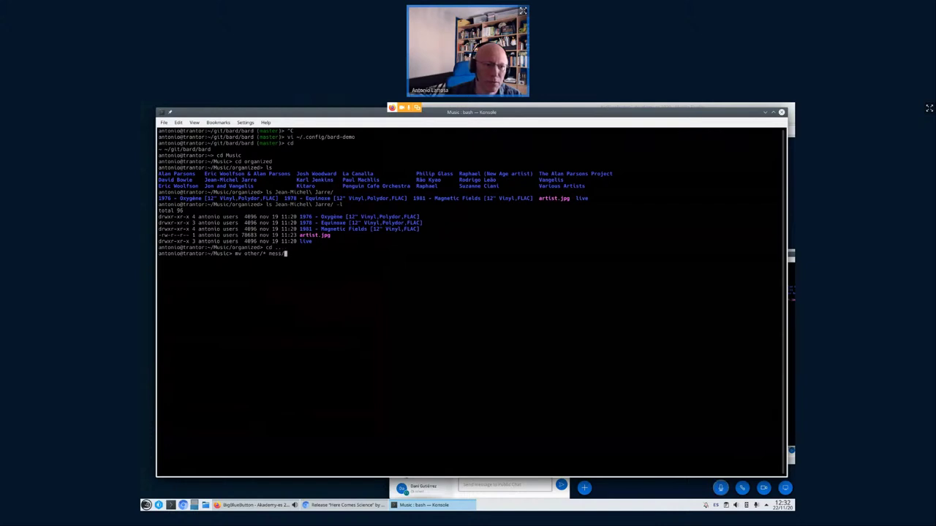
key(Return)
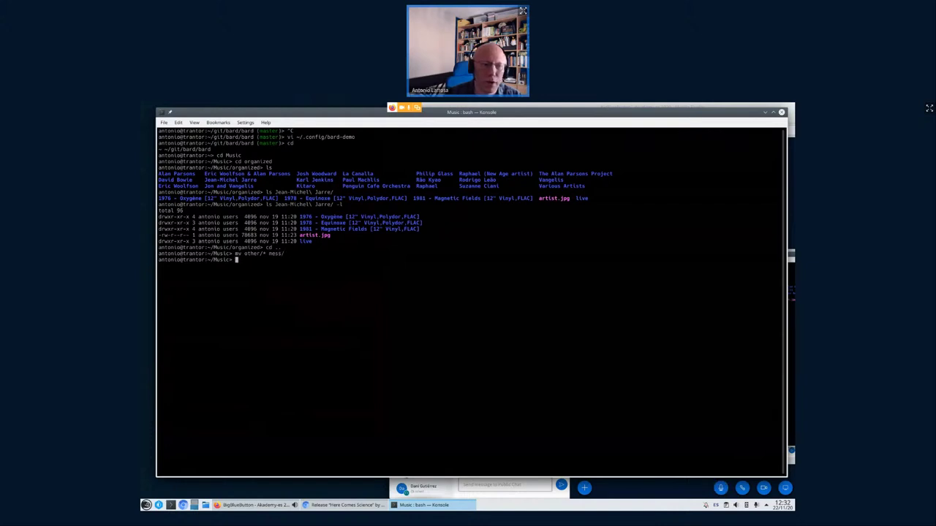
- Enter the mess folder and list its contents, including a detailed listing with hidden files
text(cd mess)
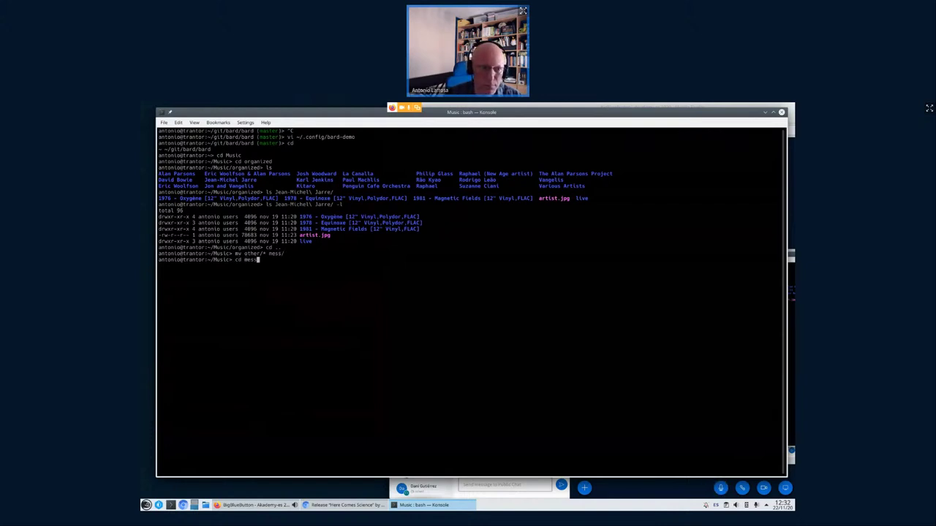
key(Return)
text(ls)
key(Return)
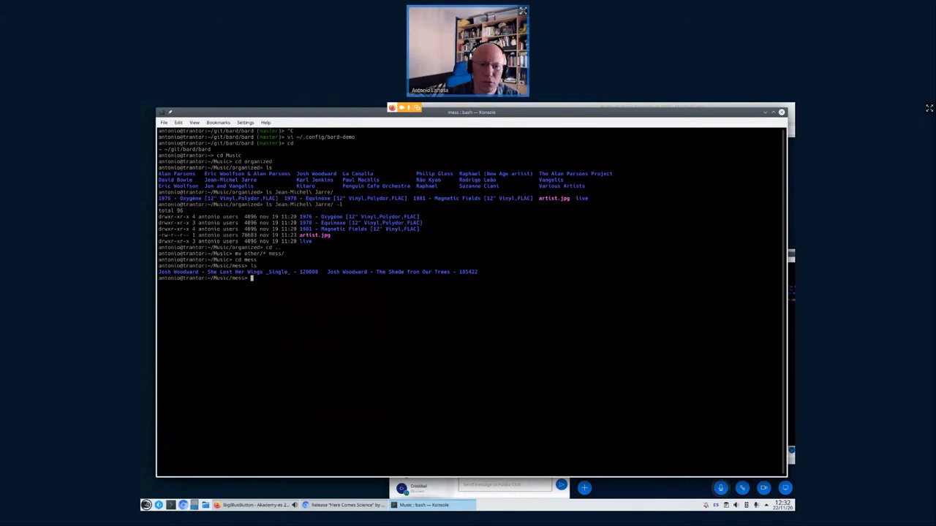
text(ls -la)
key(Return)
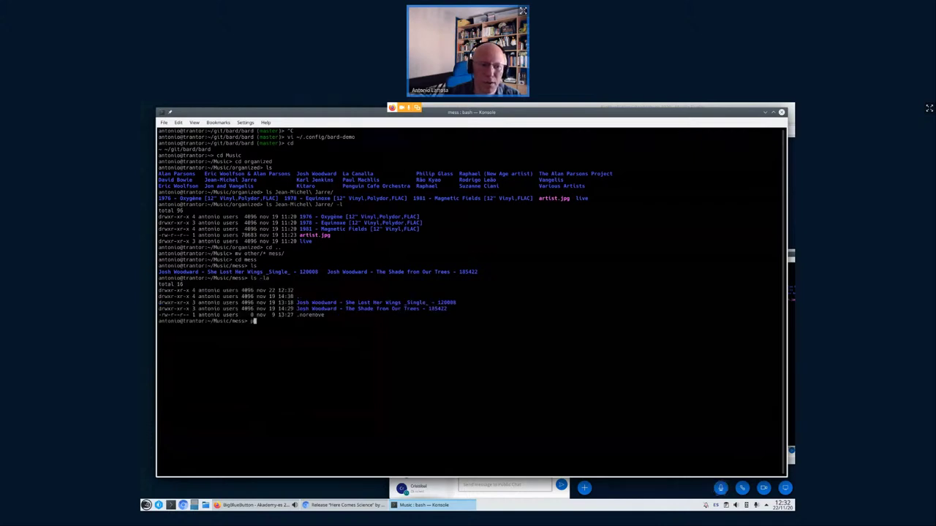
- Launch MusicBrainz Picard from the terminal on the mess folder, checking the BigBlueButton chat window before returning to Picard
text(picard)
key(Return)
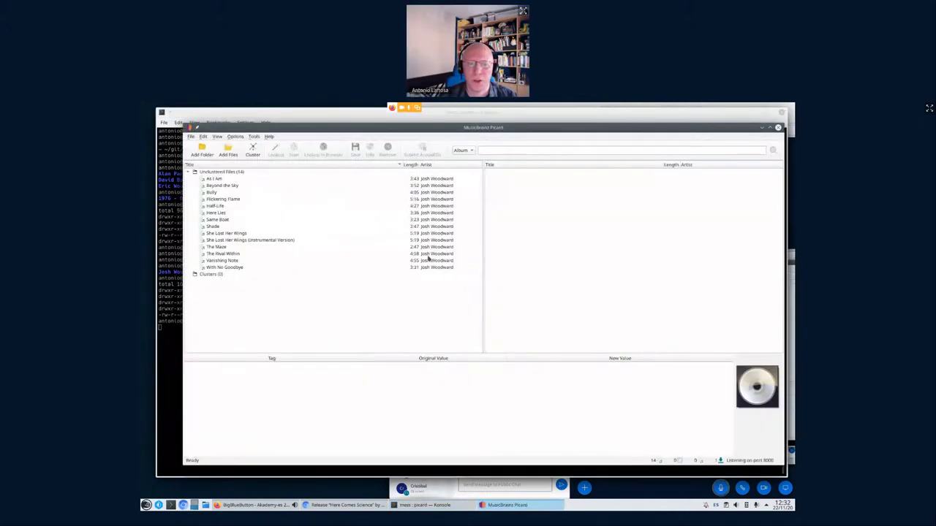
click(647, 499)
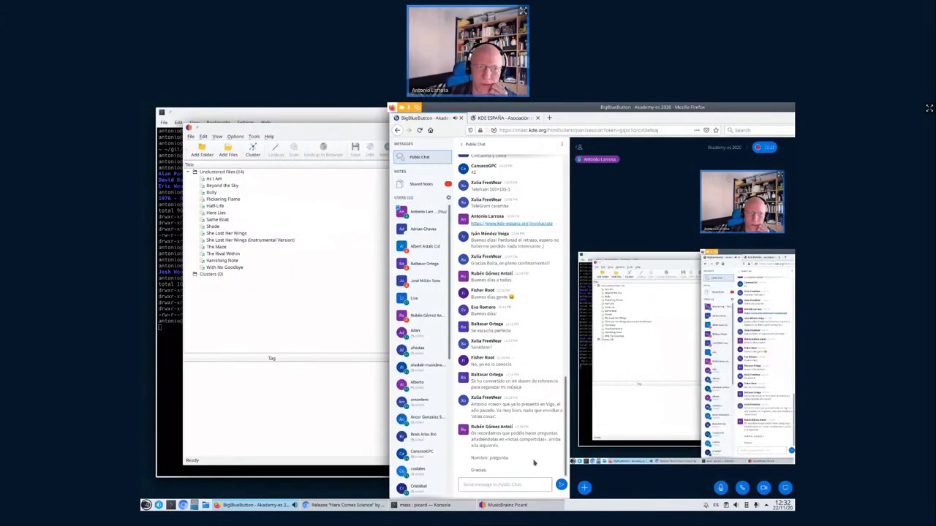
click(296, 328)
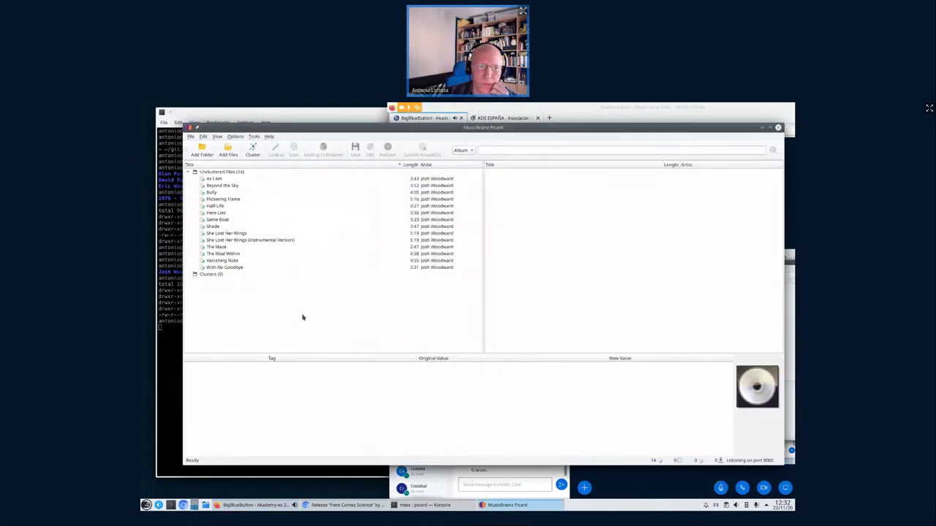
- Review the unclustered files, recheck the launch command in the terminal, and inspect the tags of Beyond the Sky and Bully
click(235, 173)
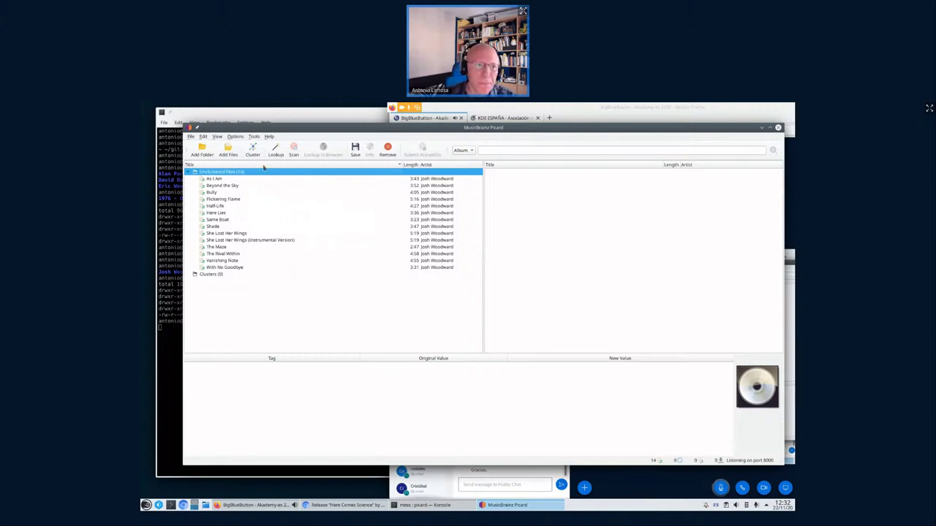
click(161, 309)
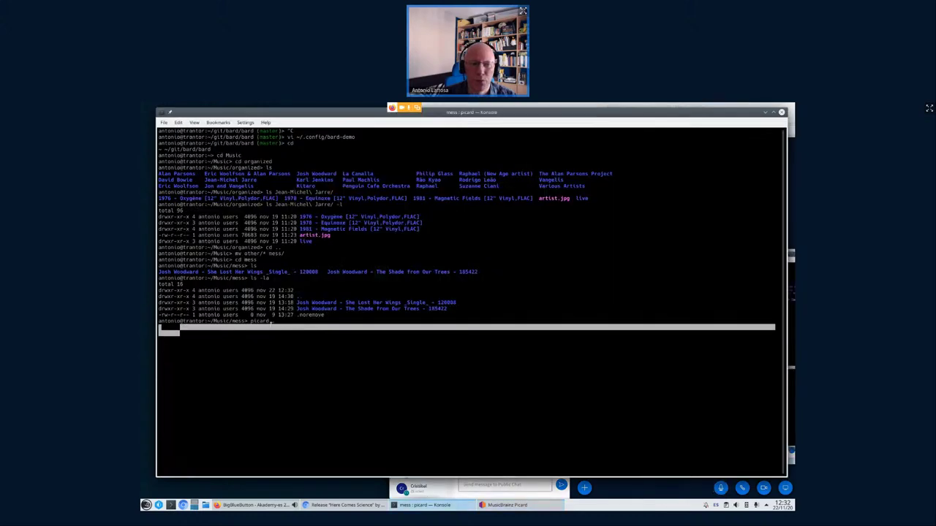
key(alt+Tab)
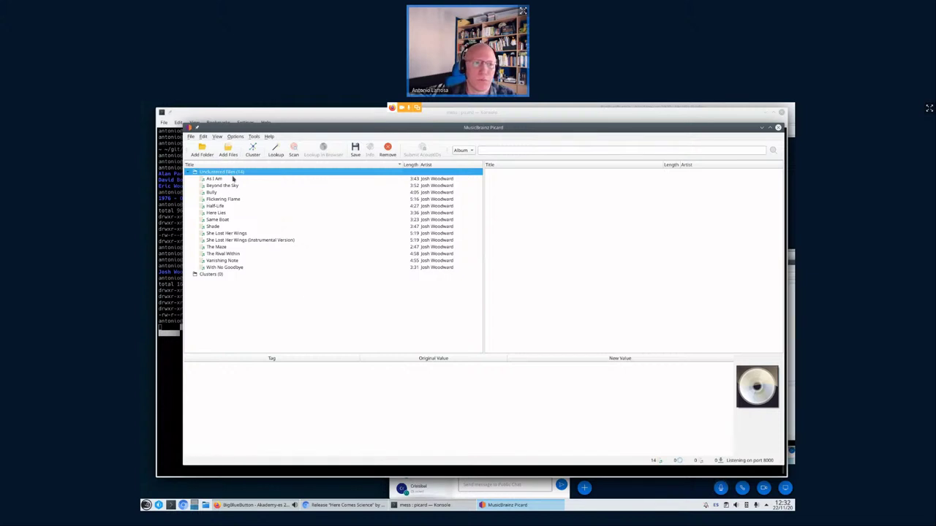
click(245, 186)
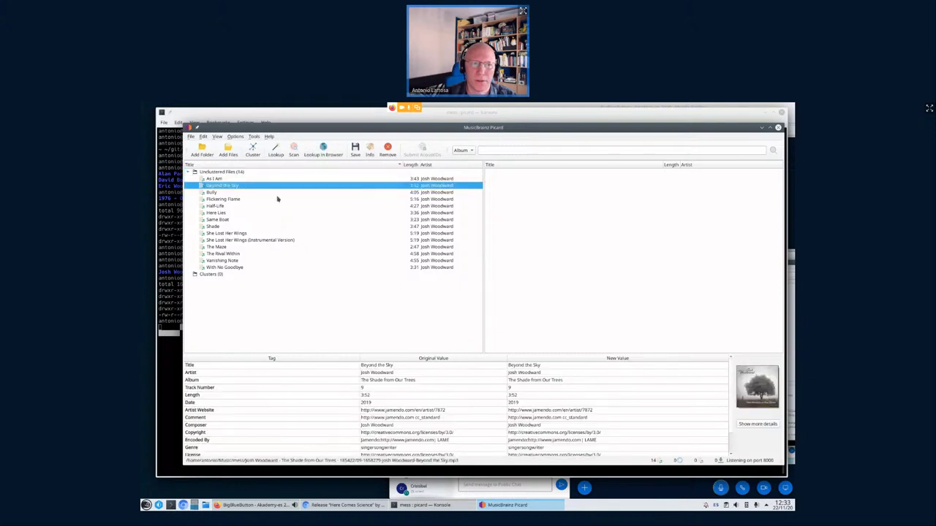
click(315, 192)
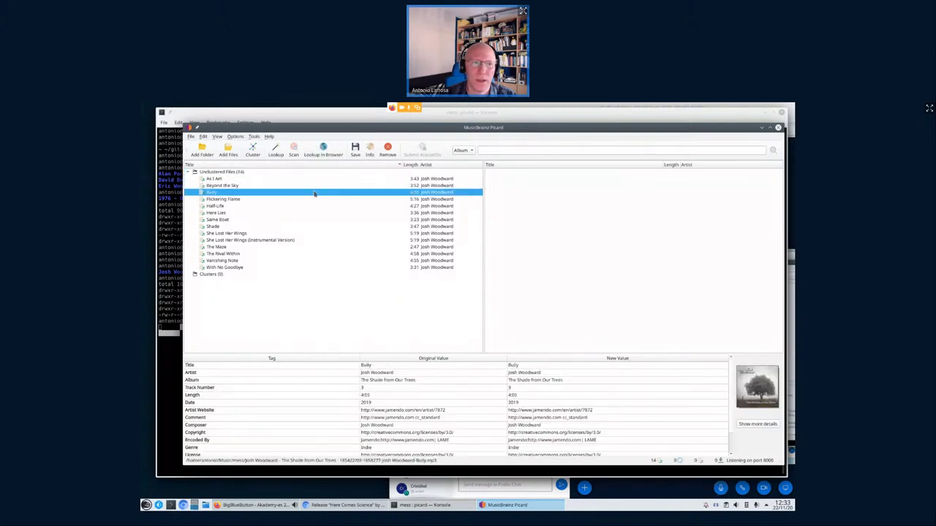
- Cluster the unclustered files into albums and expand the She Lost Her Wings (Single) and The Shade from Our Trees clusters
click(253, 149)
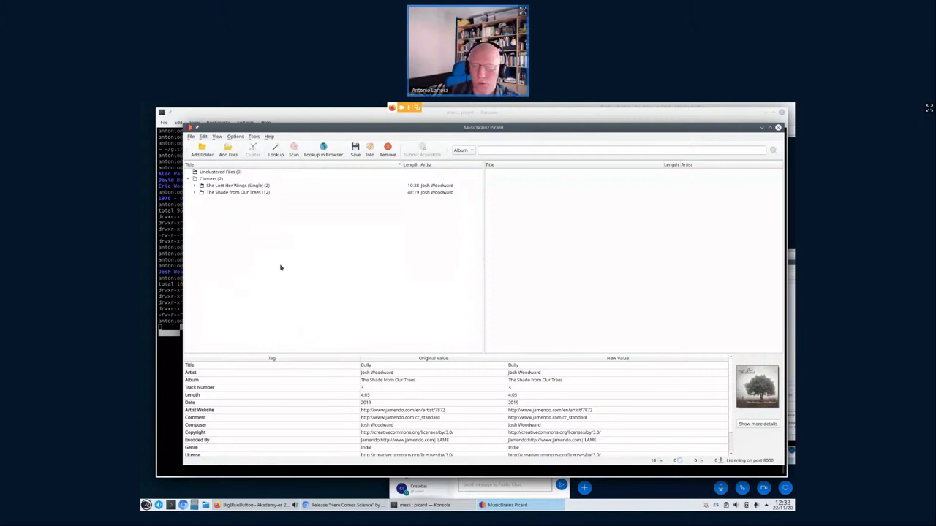
click(227, 188)
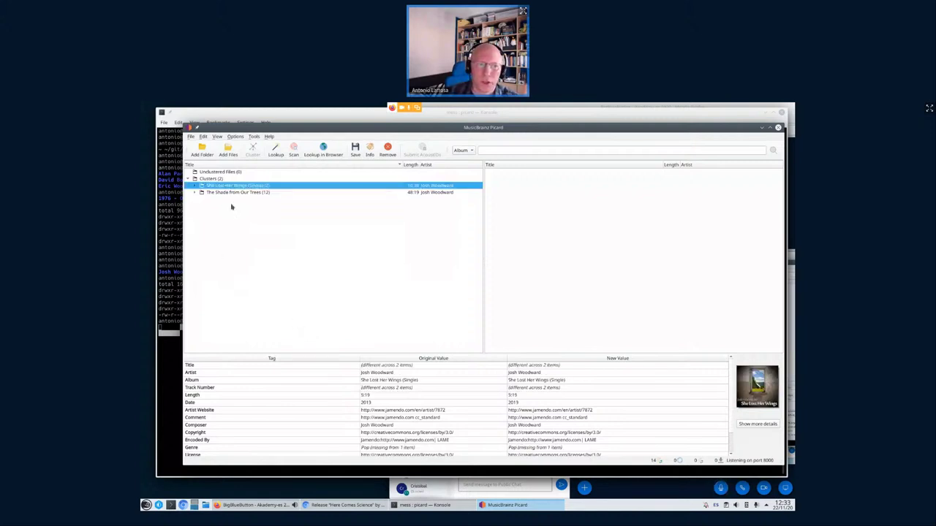
click(196, 193)
click(196, 186)
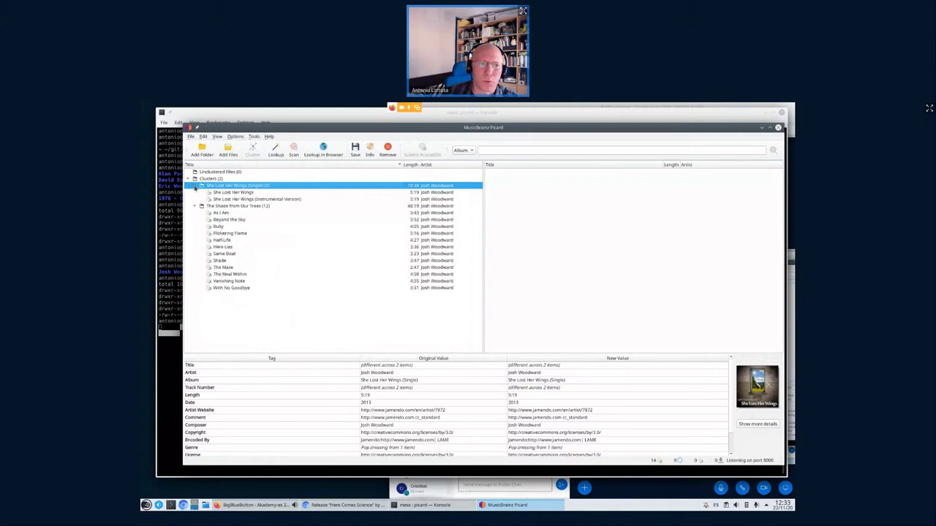
- Look up The Shade from Our Trees cluster on MusicBrainz in the web browser
click(226, 208)
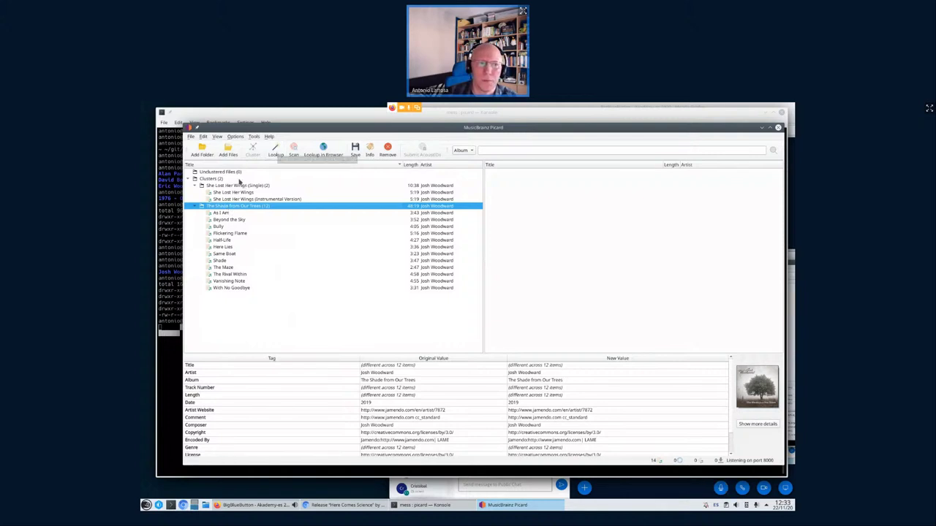
click(276, 153)
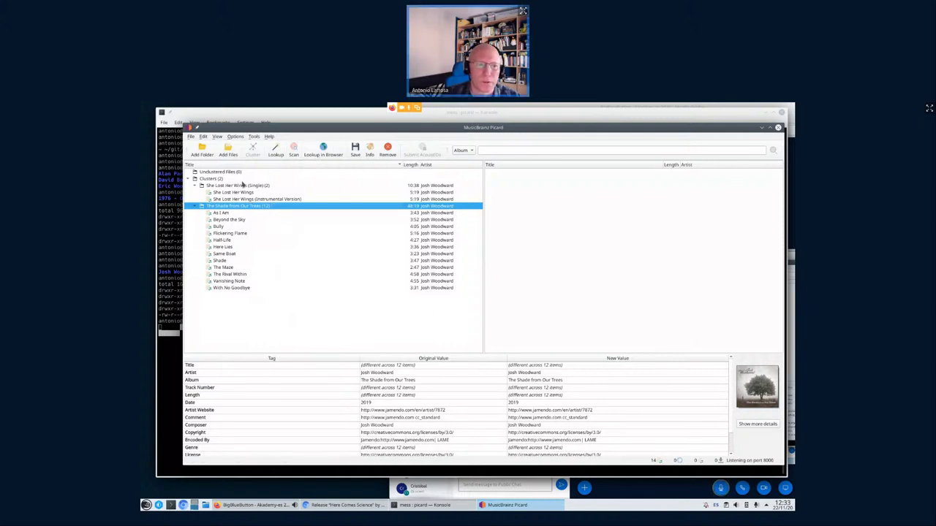
click(242, 179)
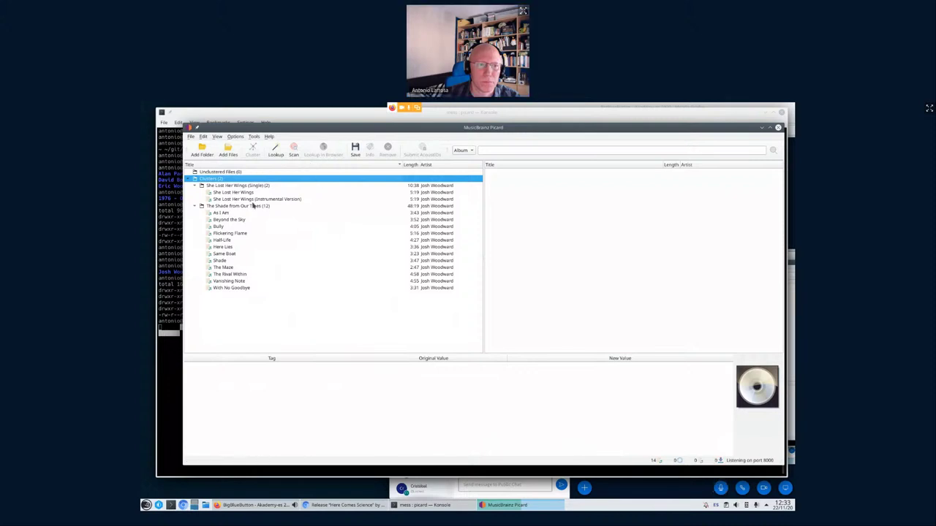
click(255, 208)
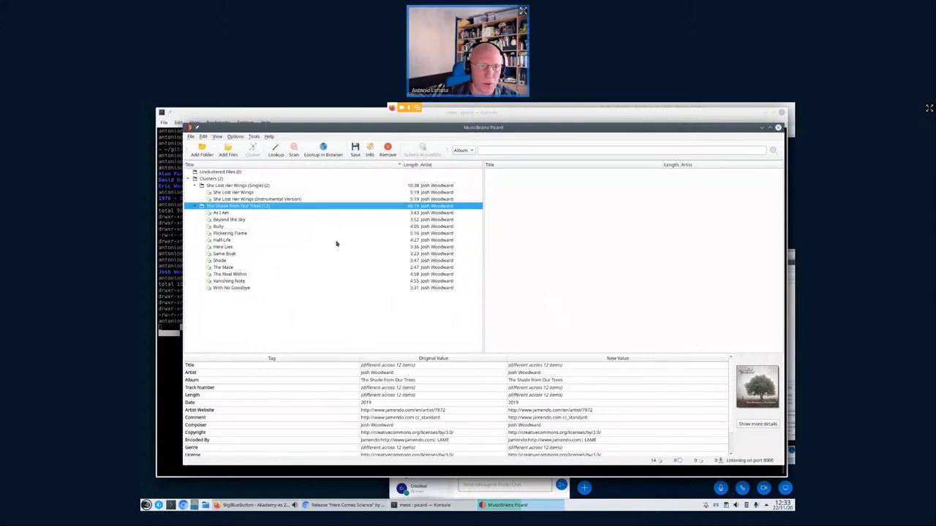
click(316, 155)
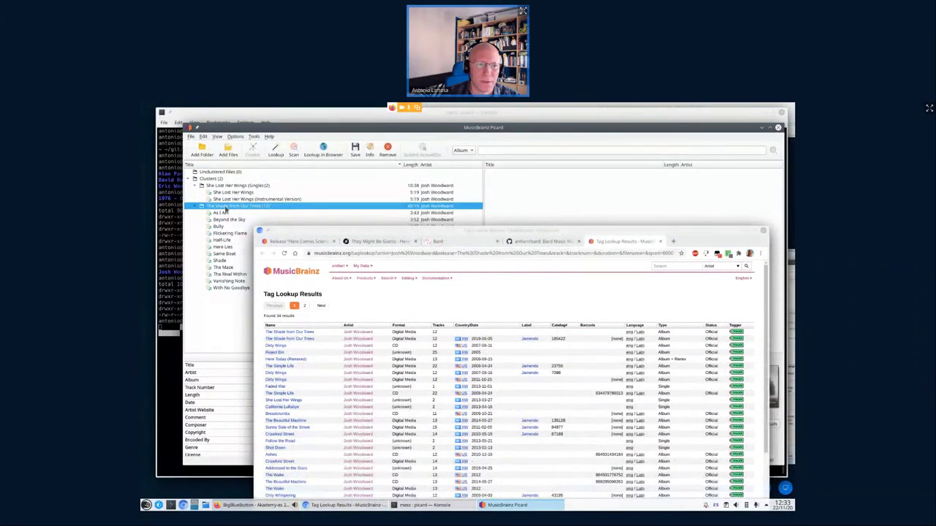
- Load the Jamendo release of The Shade from Our Trees dated 2019-06-05 from the lookup results into Picard
click(501, 320)
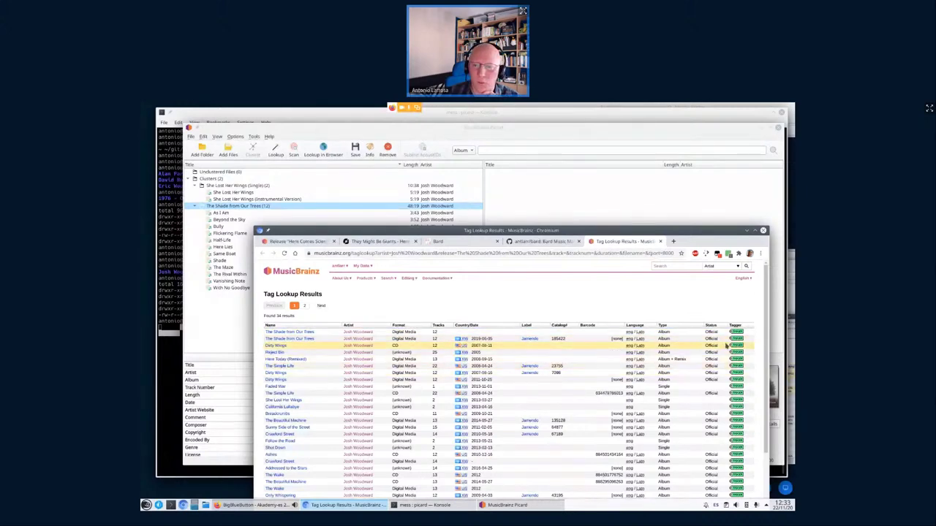
double_click(513, 343)
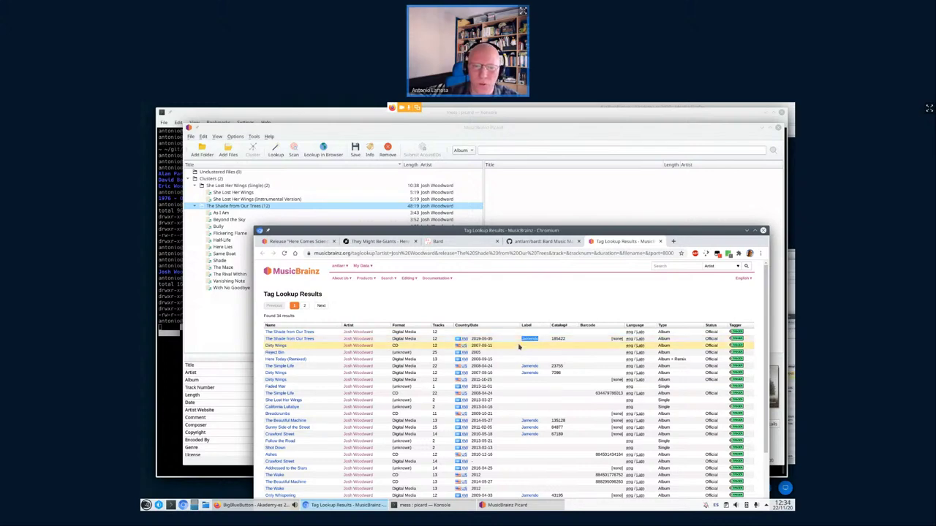
click(733, 341)
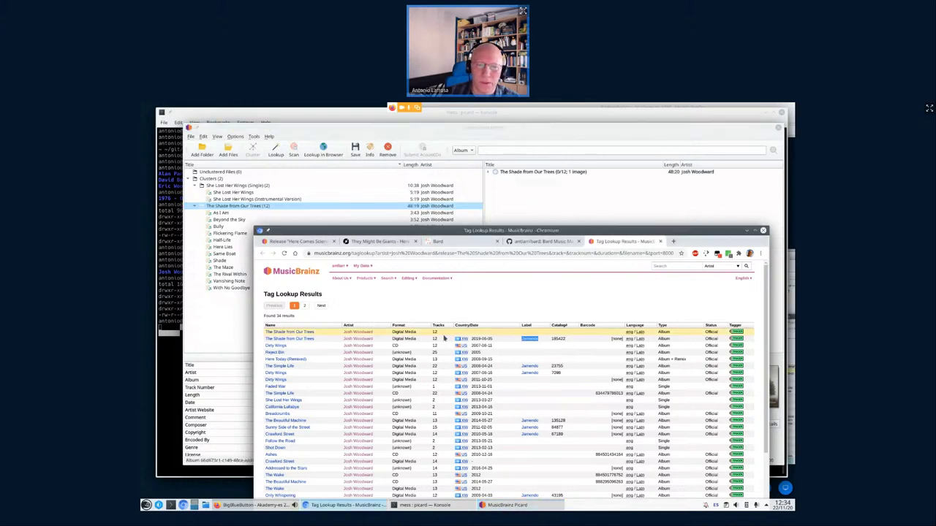
- Expand the loaded The Shade from Our Trees release, check some of its tracks, and match the whole cluster to it
click(489, 174)
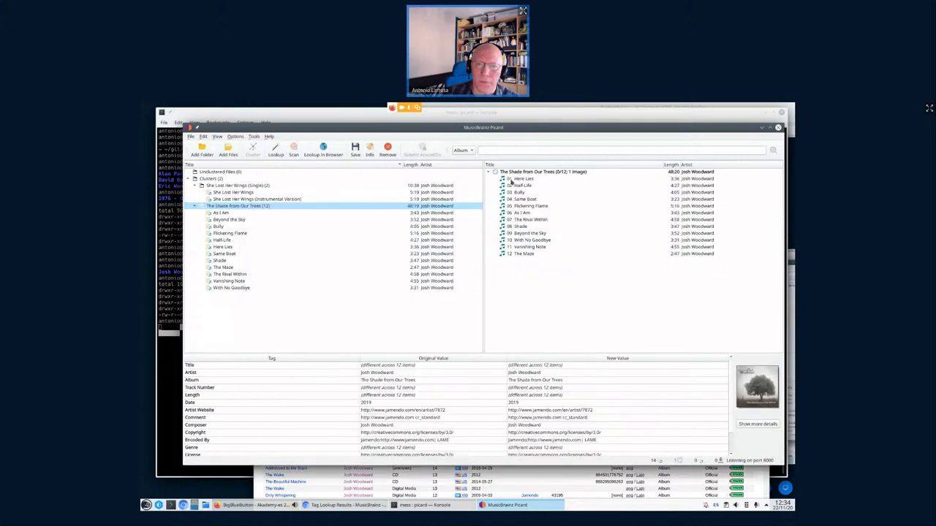
click(512, 174)
click(516, 192)
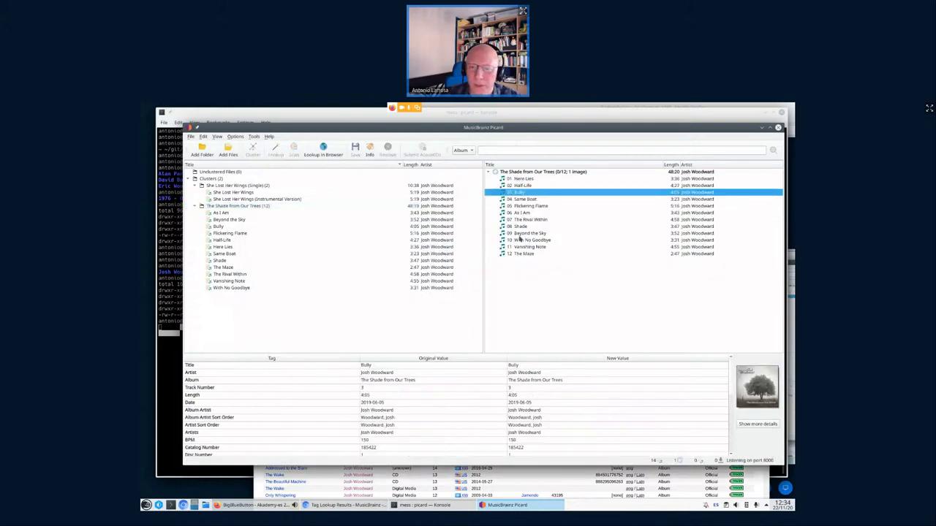
click(520, 233)
click(516, 185)
click(512, 172)
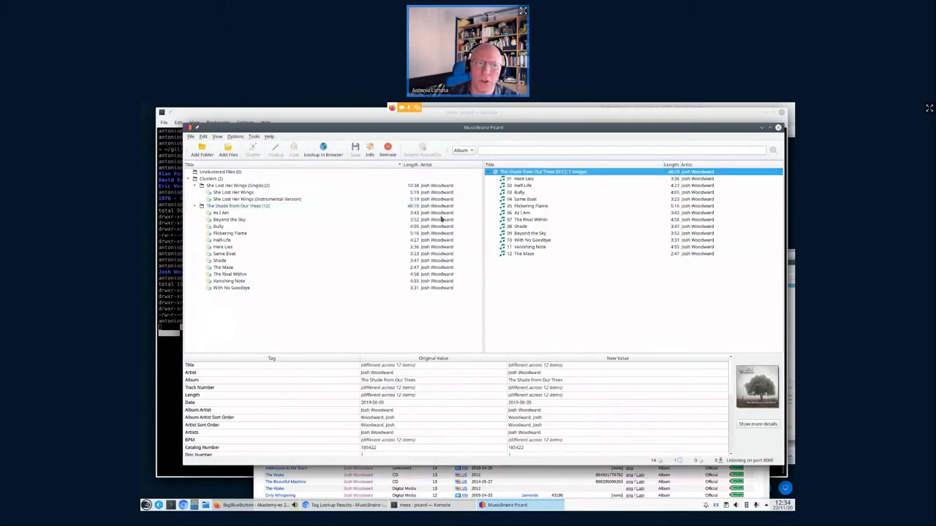
drag(264, 208, 518, 176)
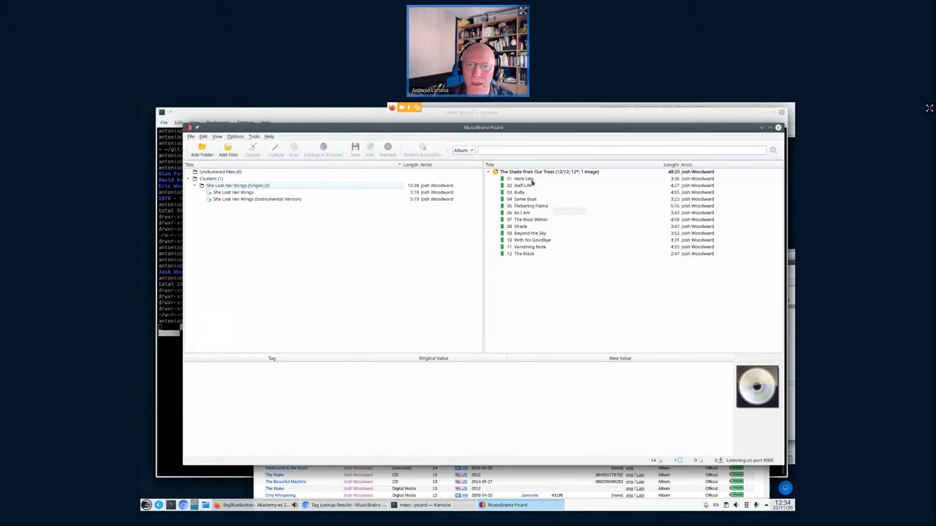
- Compare the original and new tags of the matched Half-Life track, including its artist value
click(528, 185)
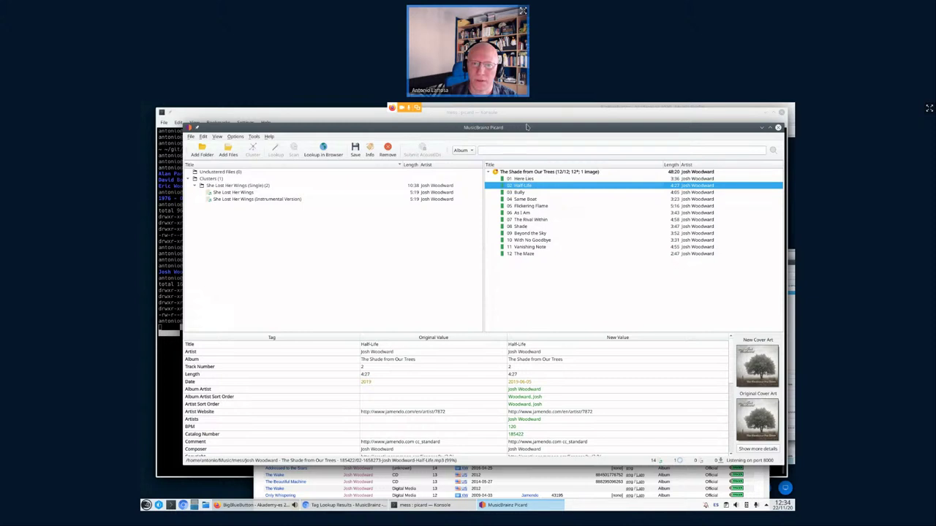
scroll(500, 435, down, 3)
scroll(501, 435, down, 2)
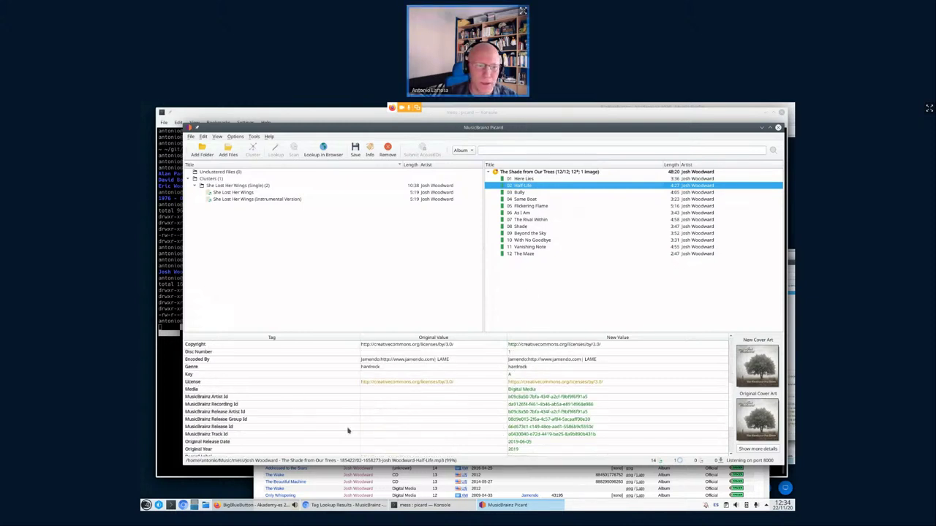
click(208, 399)
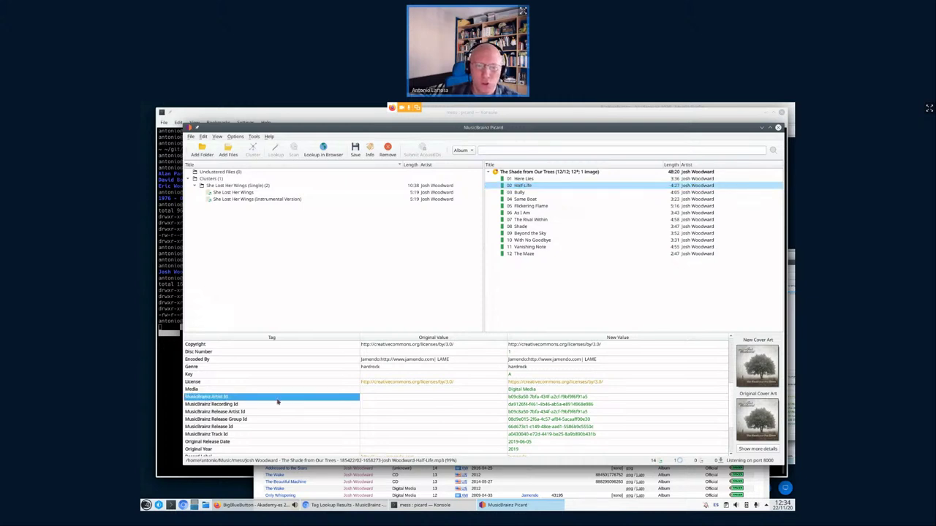
scroll(278, 401, up, 5)
click(231, 354)
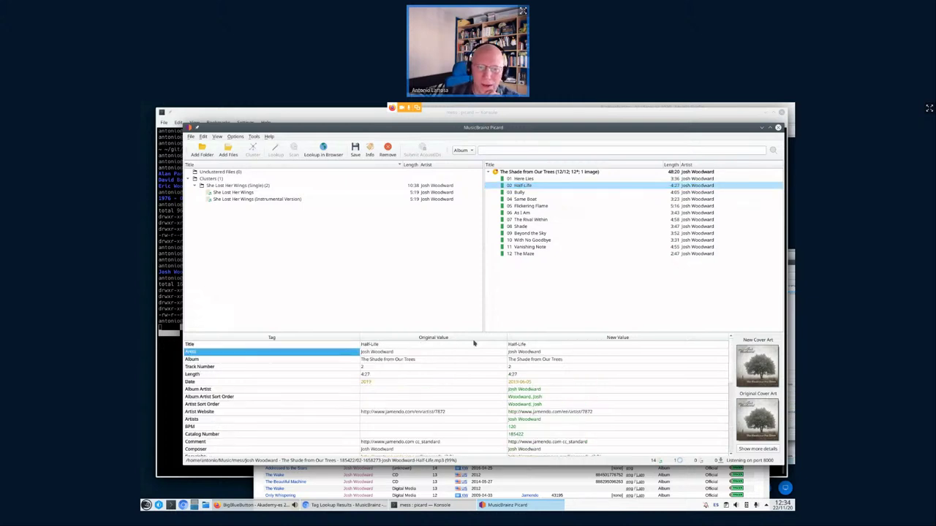
double_click(513, 353)
key(Return)
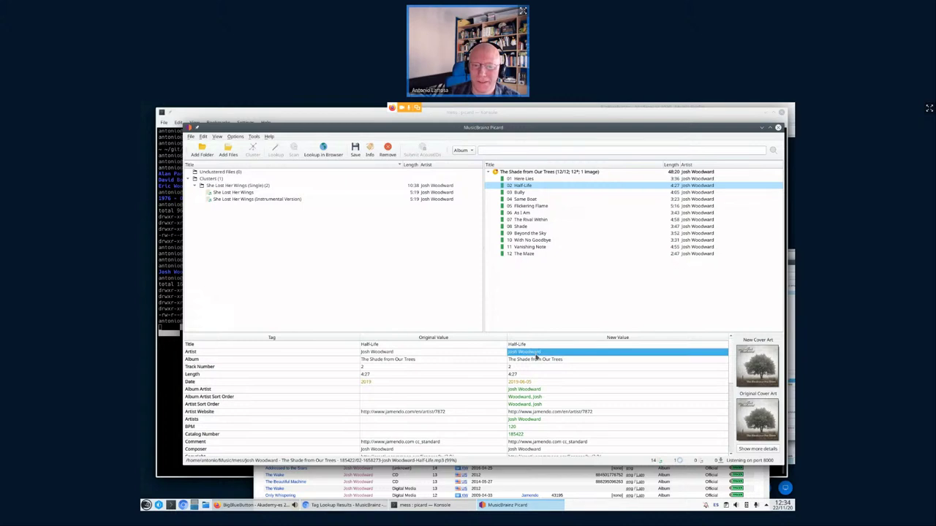
- Examine the MusicBrainz artist, recording, release artist, release group and track IDs proposed for Half-Life
scroll(299, 410, down, 5)
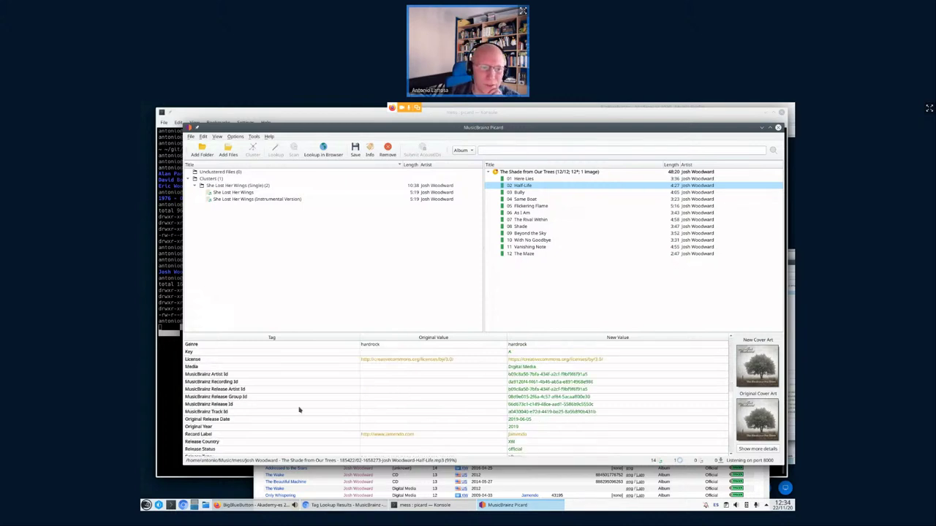
click(219, 377)
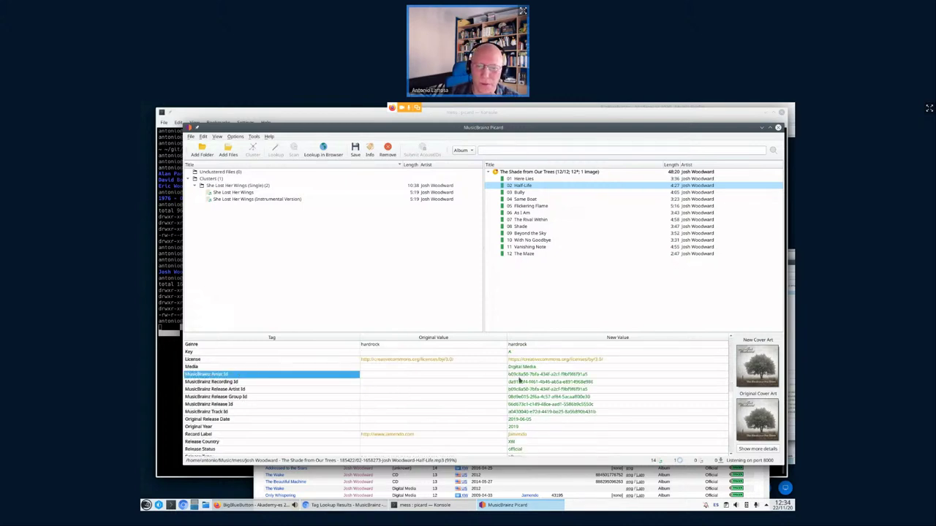
click(522, 375)
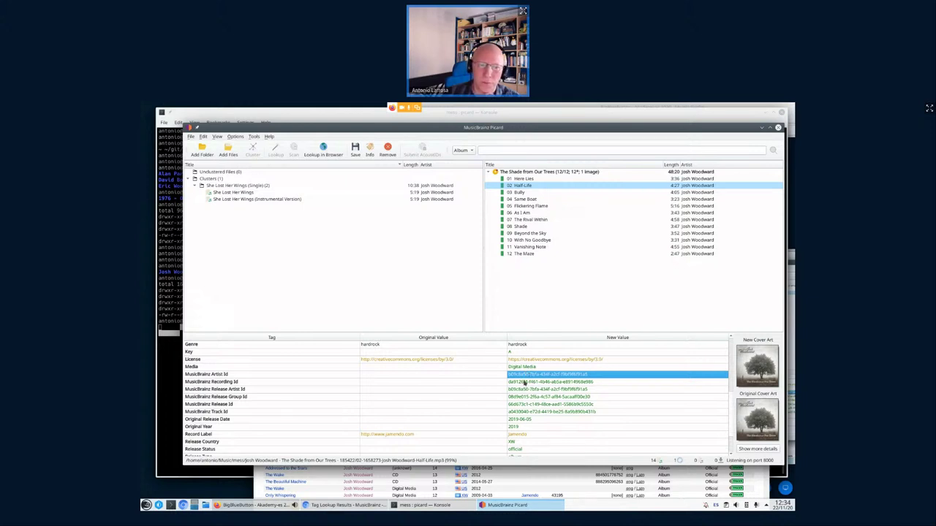
click(549, 382)
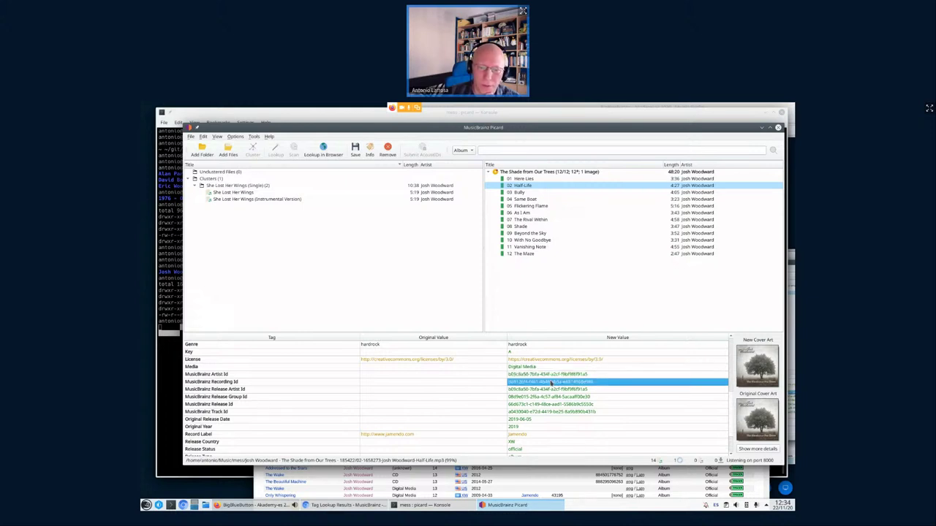
double_click(545, 390)
key(Return)
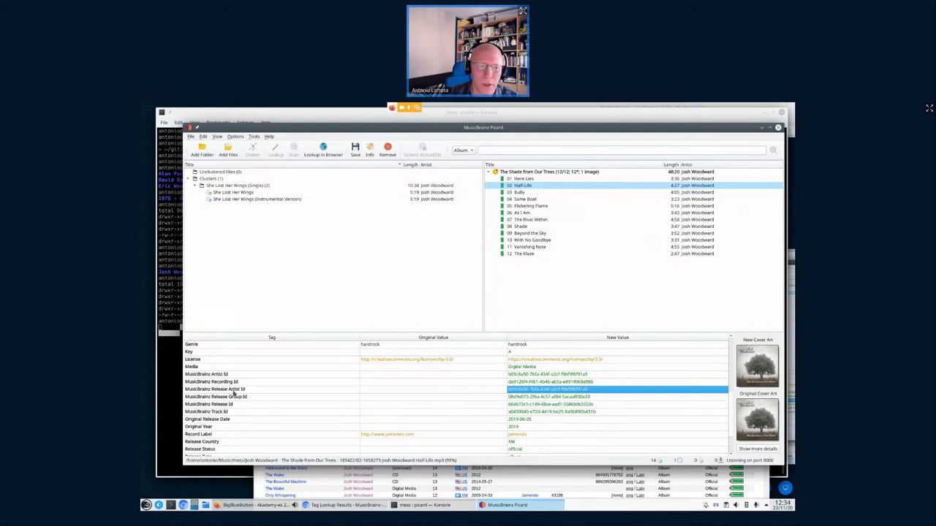
click(276, 397)
click(265, 413)
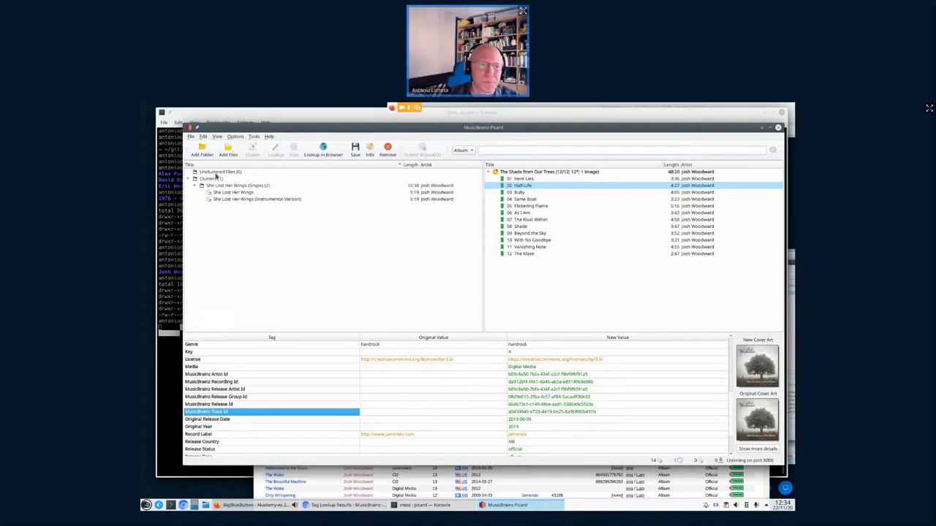
- Look up the She Lost Her Wings (Single) cluster in the browser and load the two-track 2013-03-27 single into Picard
click(260, 185)
click(323, 151)
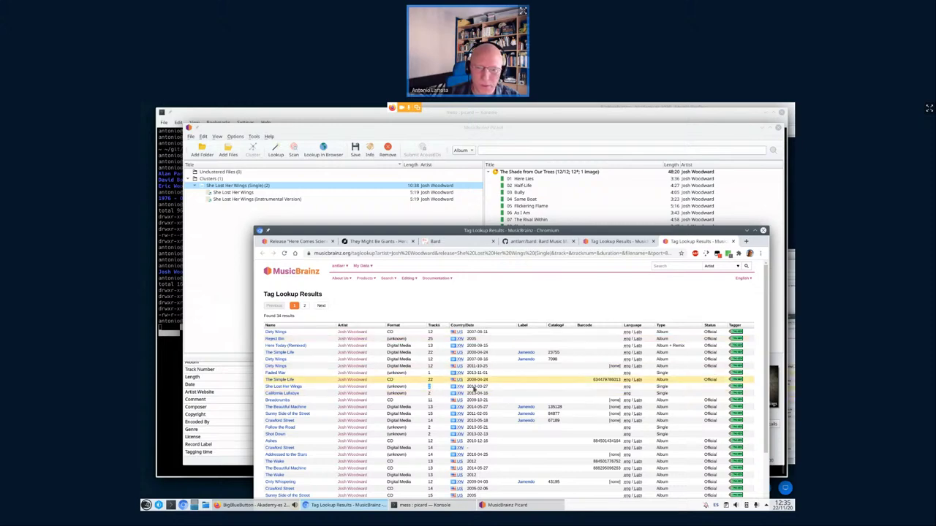
click(736, 387)
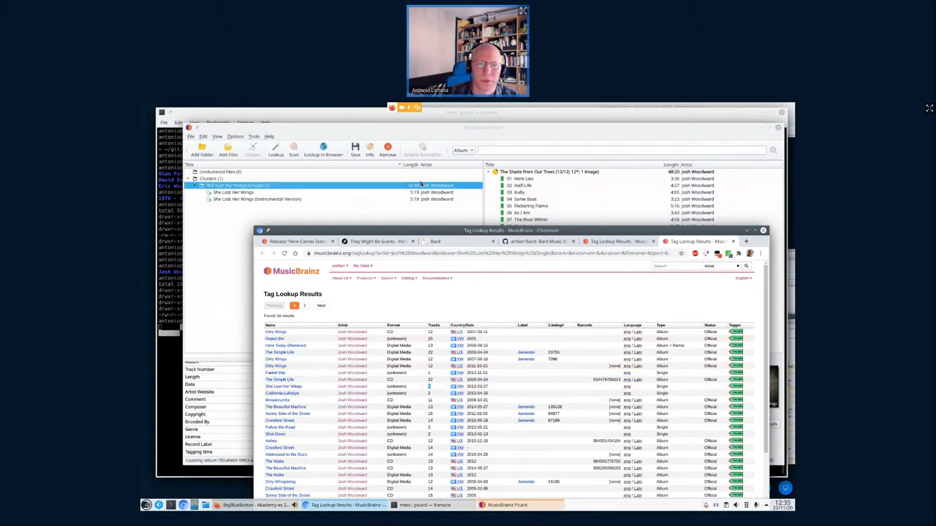
- Match the She Lost Her Wings (Single) cluster to the loaded single and collapse both albums
click(428, 215)
drag(254, 188, 524, 264)
click(487, 262)
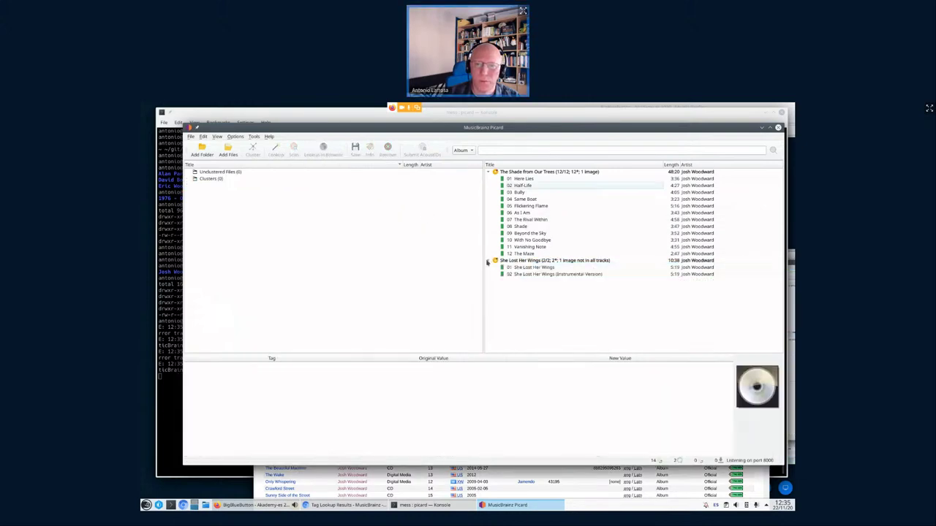
click(487, 261)
click(488, 172)
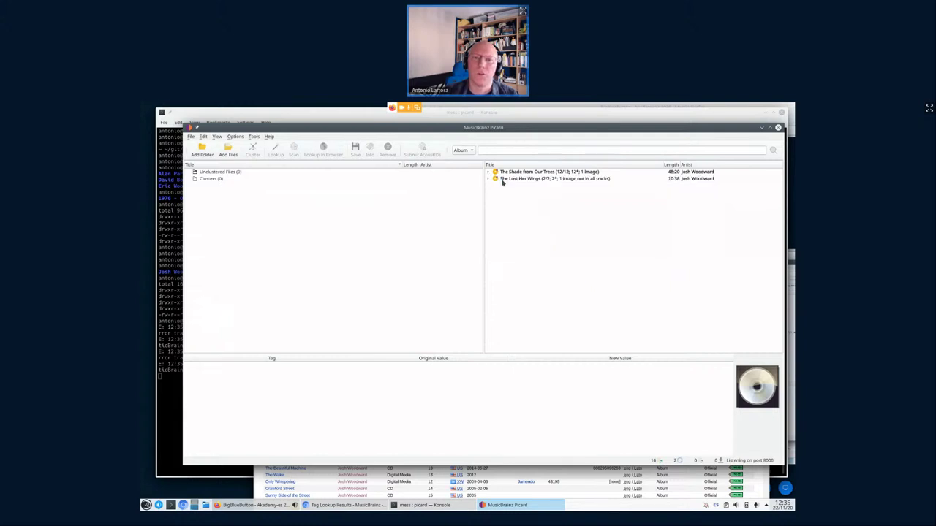
- Select both matched albums and open Picard's options at the File Naming settings
click(504, 180)
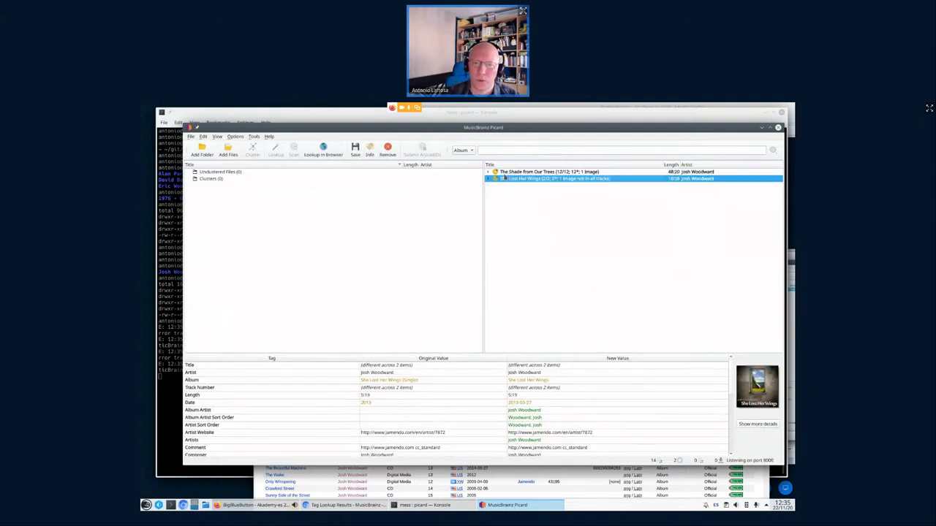
ctrl+click(504, 174)
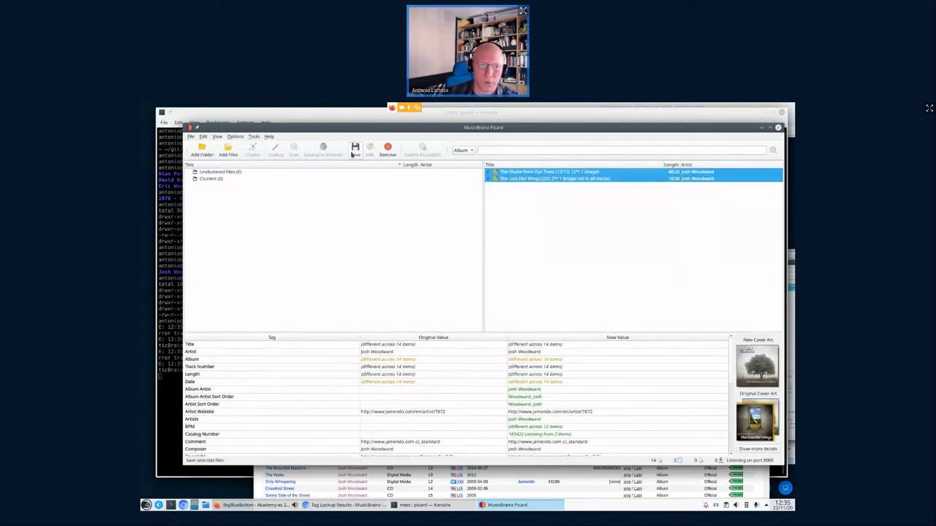
click(253, 137)
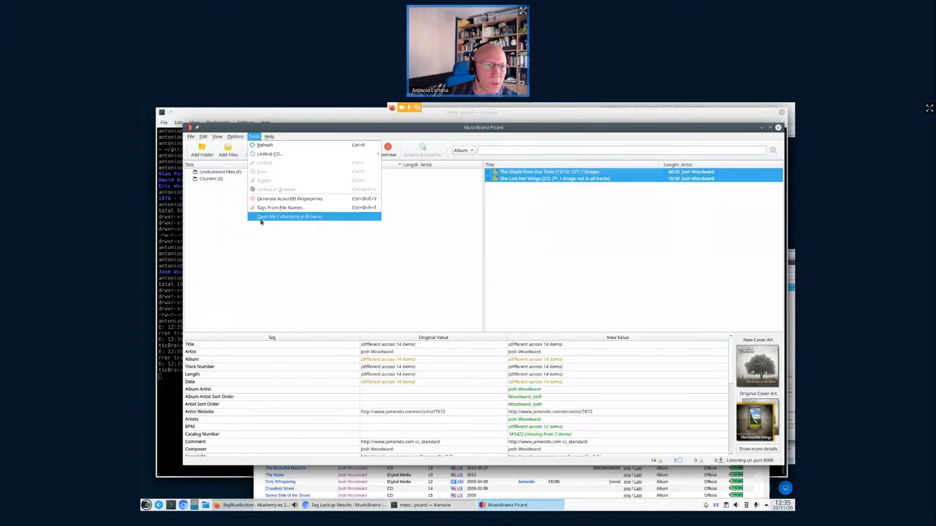
mouse_move(236, 136)
click(244, 173)
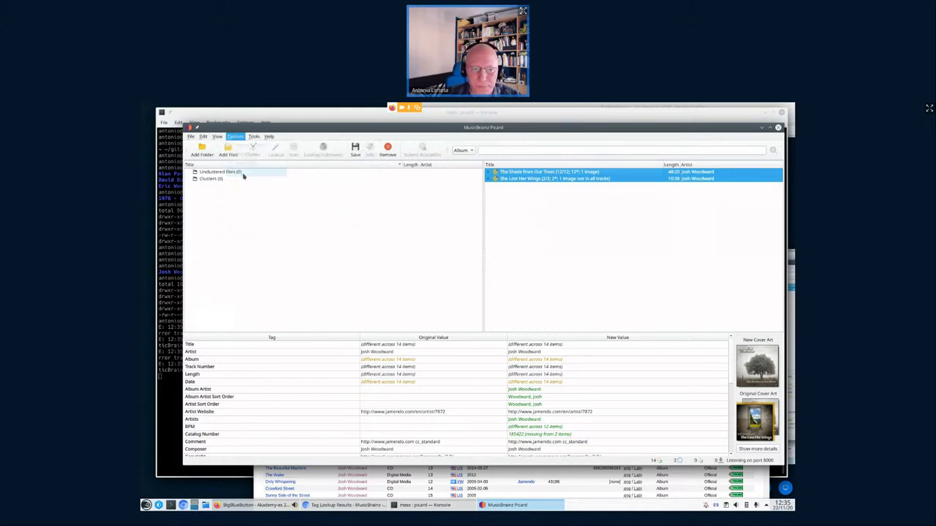
- Examine the file naming script from its tag description comments to its format and release-type path rules, and accept the options
scroll(414, 265, right, 5)
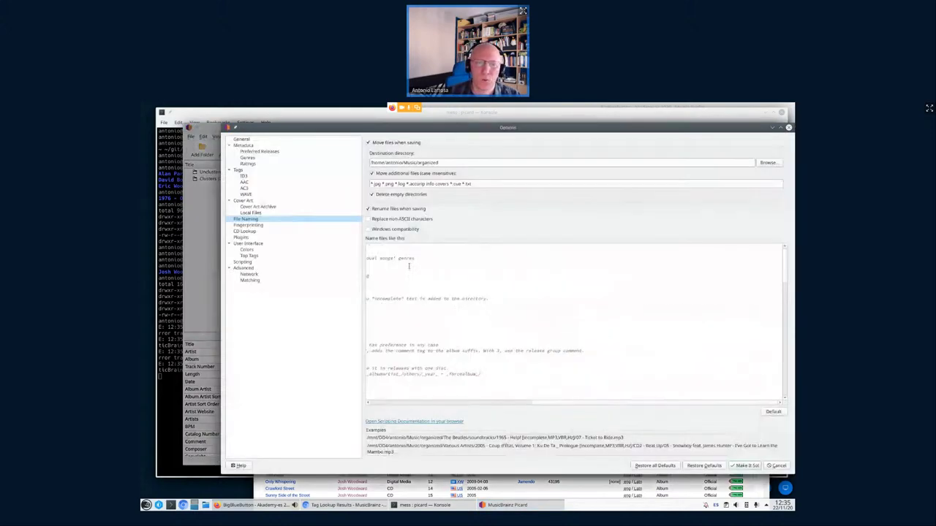
scroll(426, 268, left, 5)
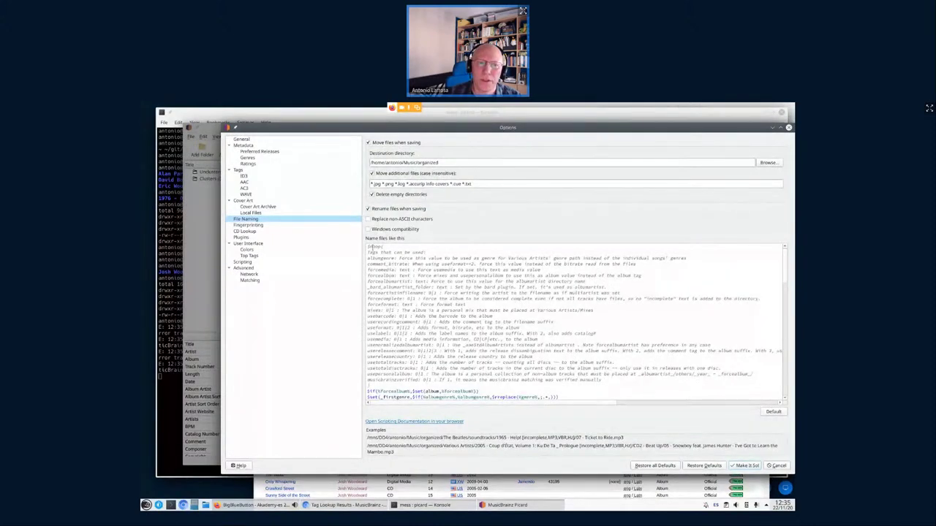
drag(371, 248, 604, 383)
click(604, 383)
scroll(604, 383, down, 5)
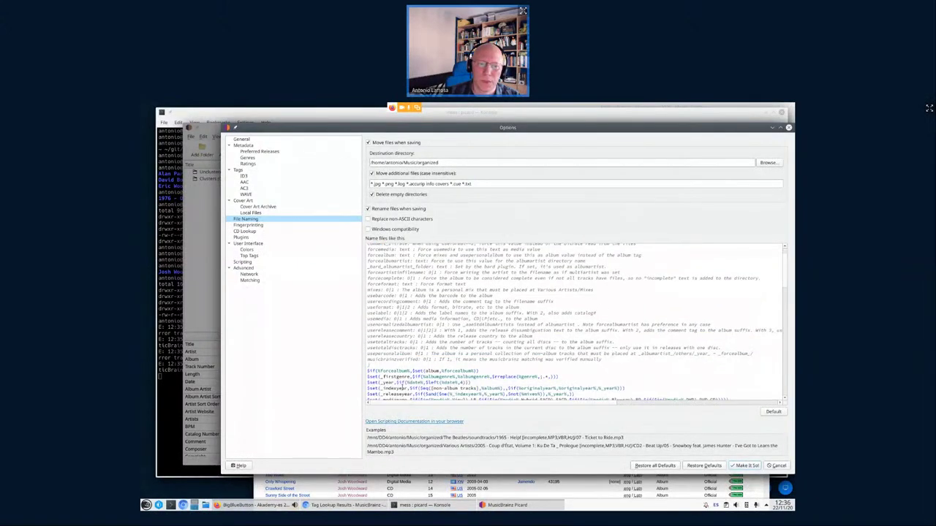
scroll(412, 371, down, 5)
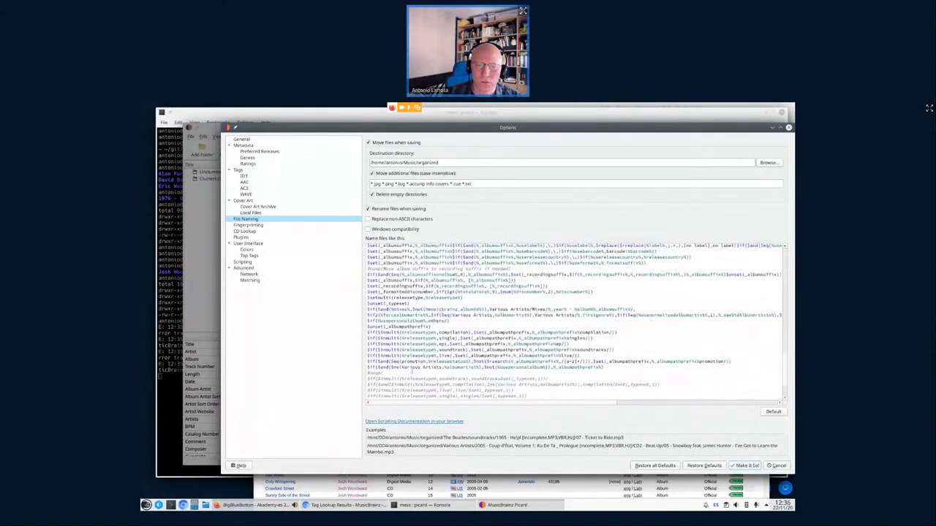
scroll(412, 371, down, 2)
scroll(414, 371, up, 3)
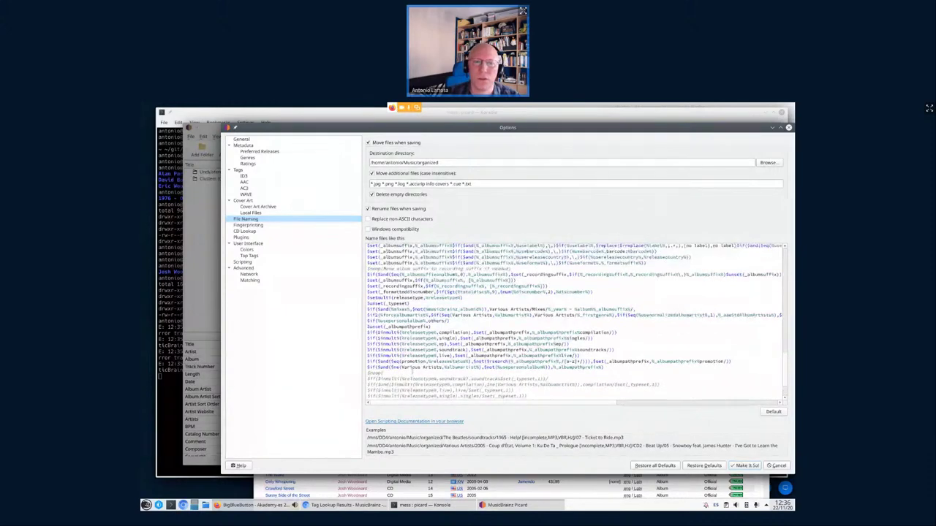
scroll(414, 371, up, 5)
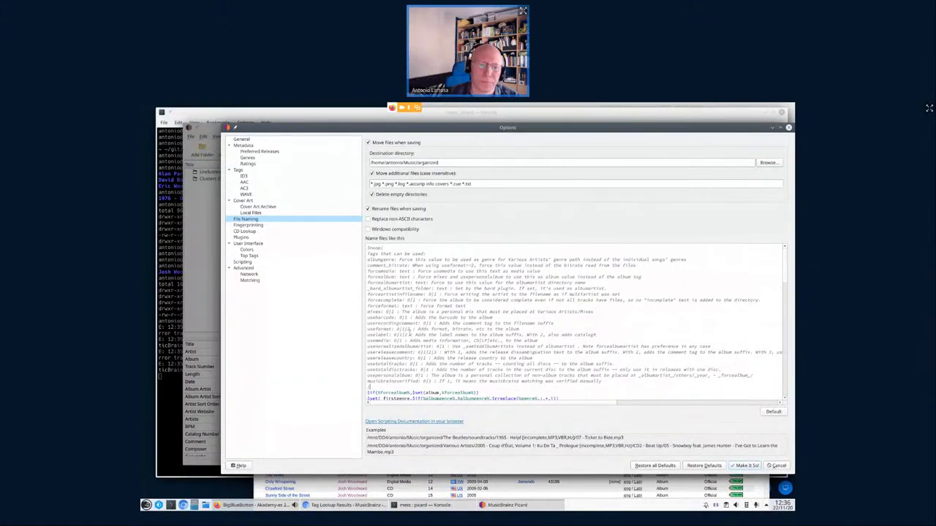
scroll(398, 323, down, 8)
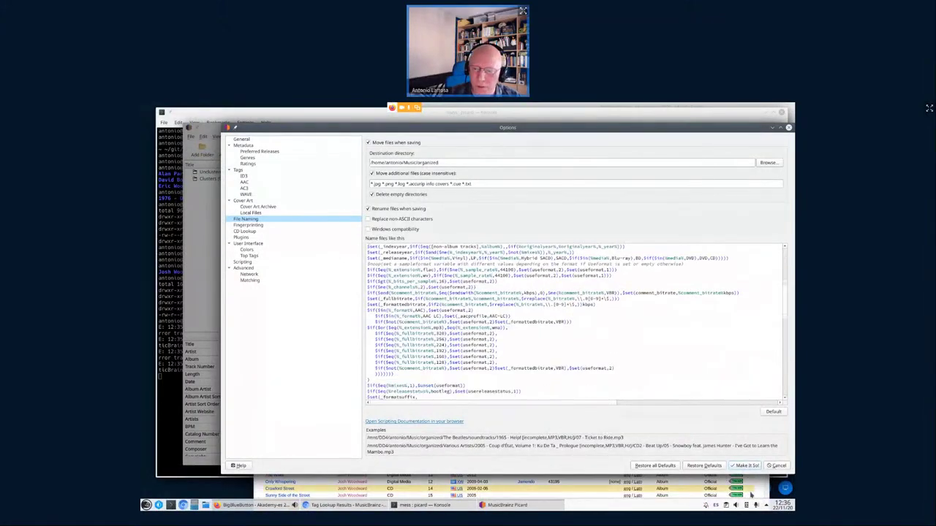
click(751, 465)
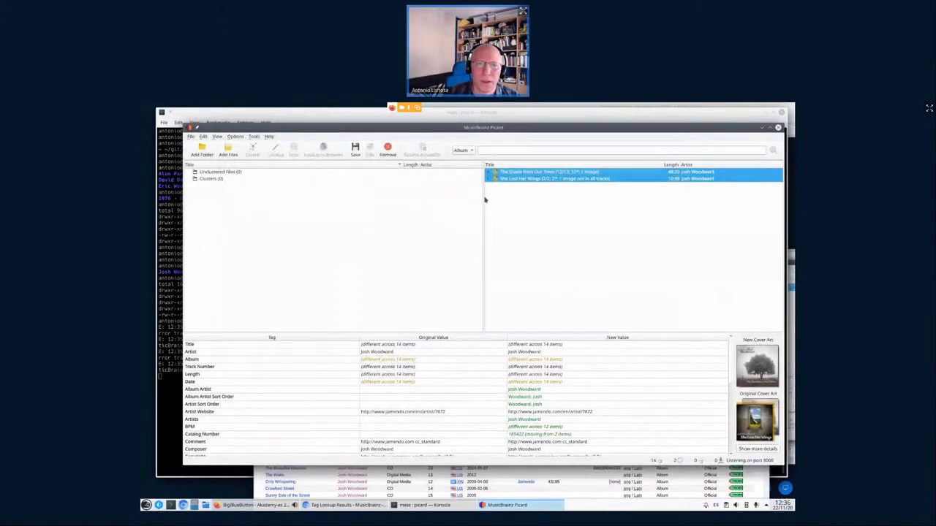
- Save the She Lost Her Wings album with its new tags and check the first track's new file path
click(488, 179)
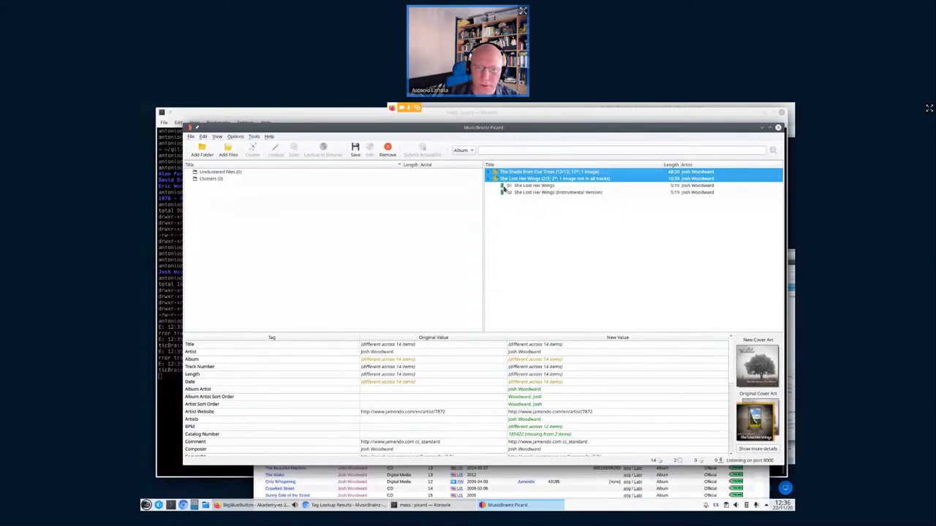
click(489, 185)
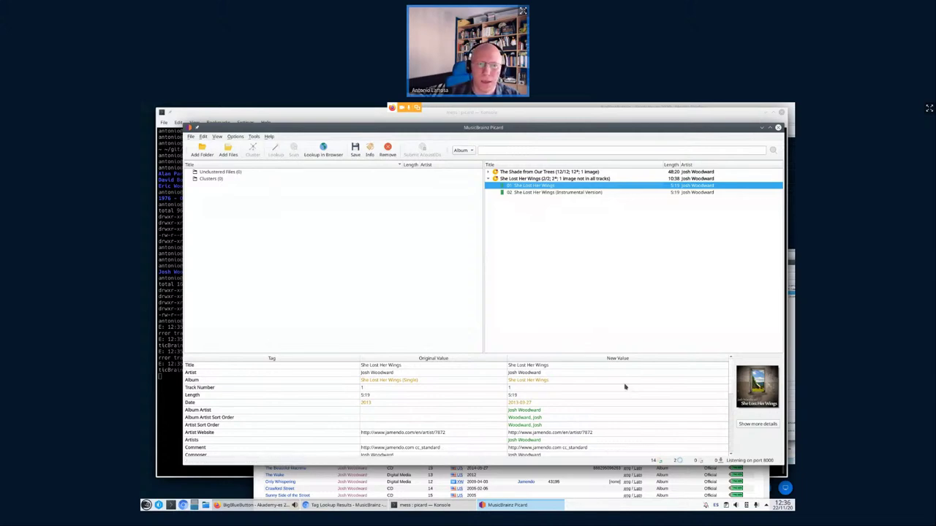
drag(625, 388, 581, 393)
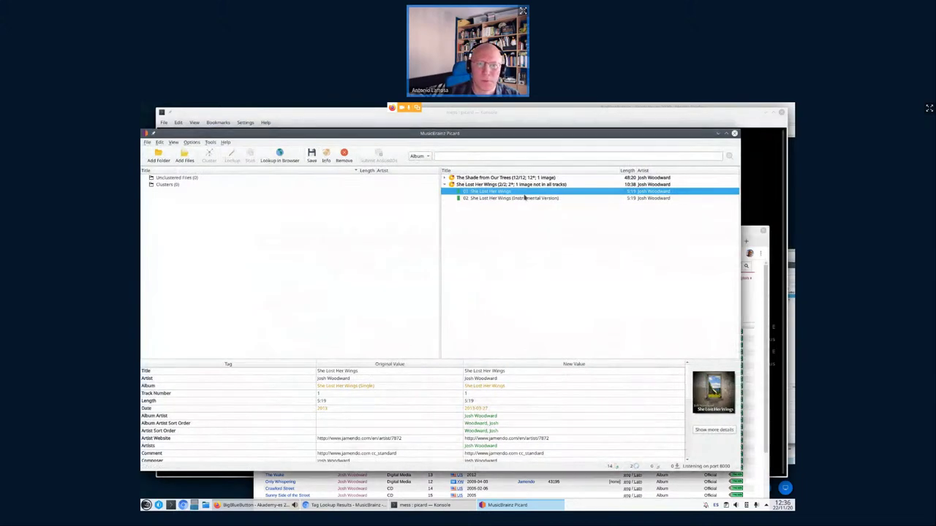
click(519, 185)
click(312, 154)
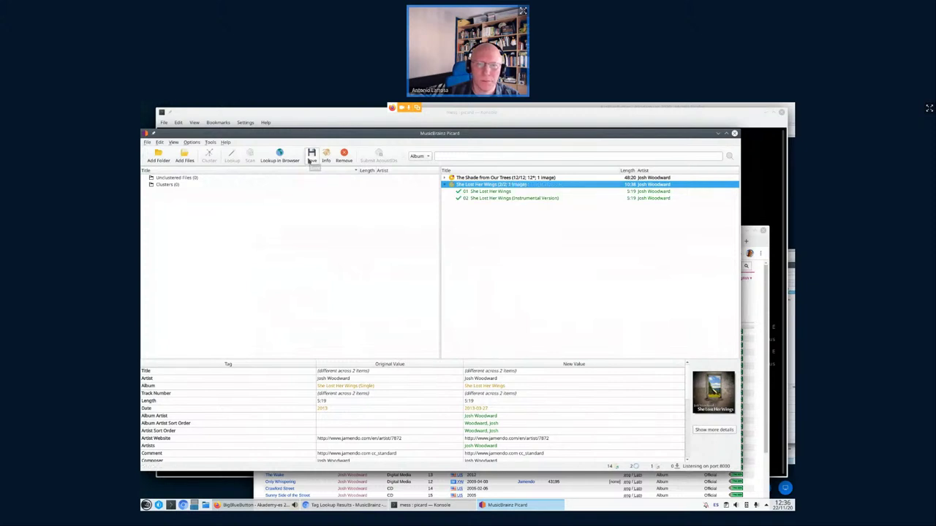
click(477, 192)
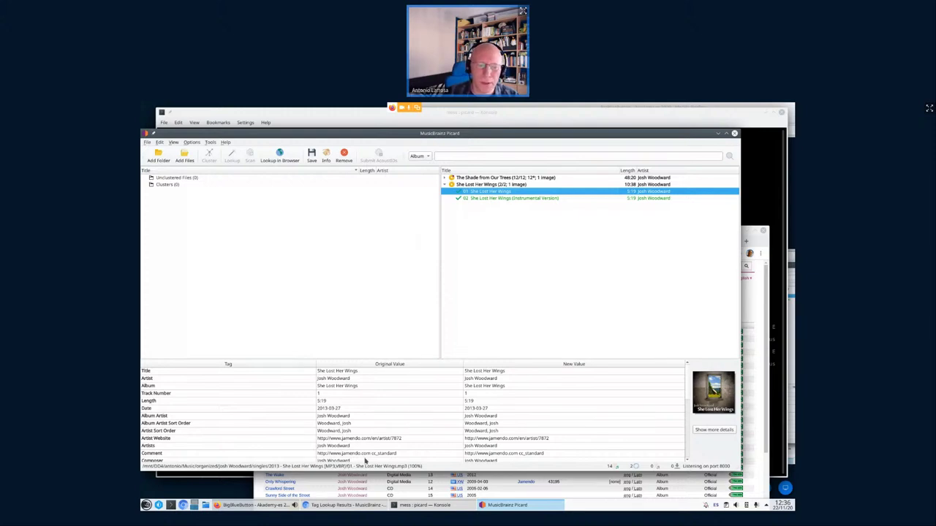
- Save The Shade from Our Trees and check the new file paths of Here Lies, Bully and Beyond the Sky
click(457, 178)
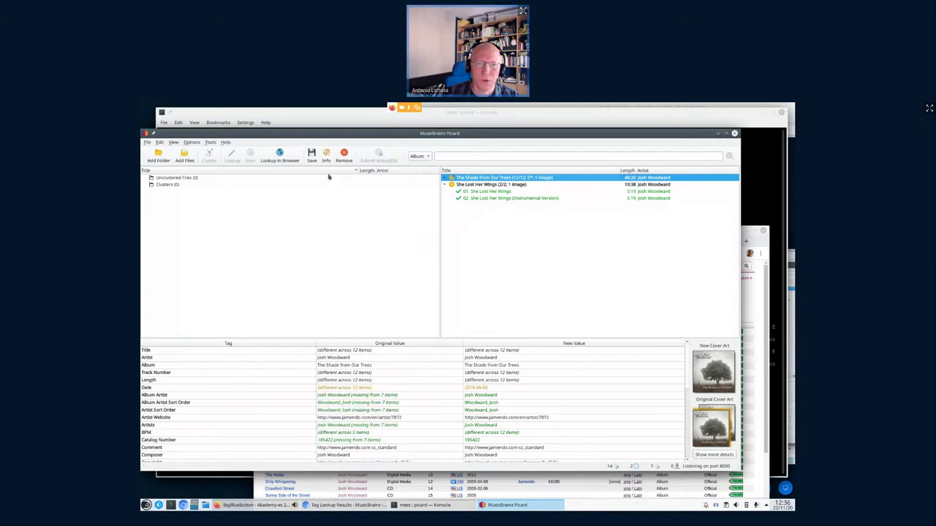
double_click(452, 180)
click(468, 185)
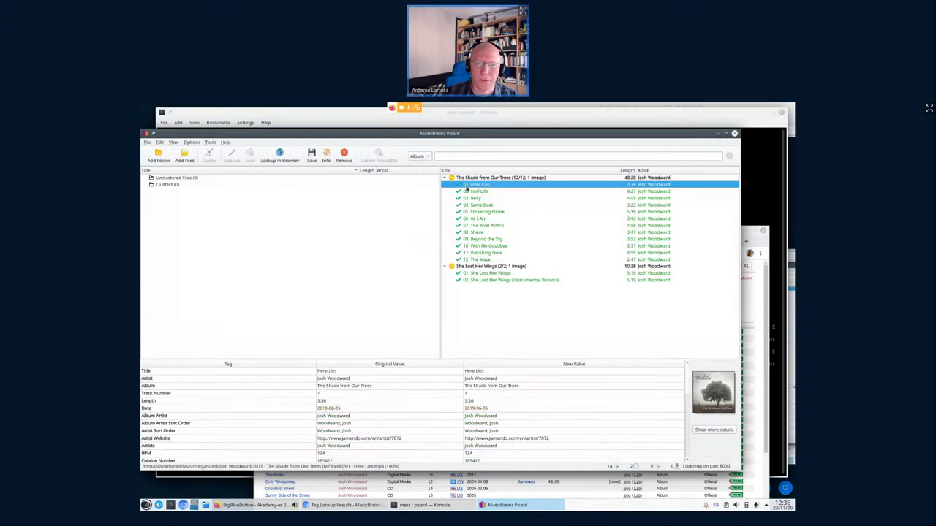
click(483, 199)
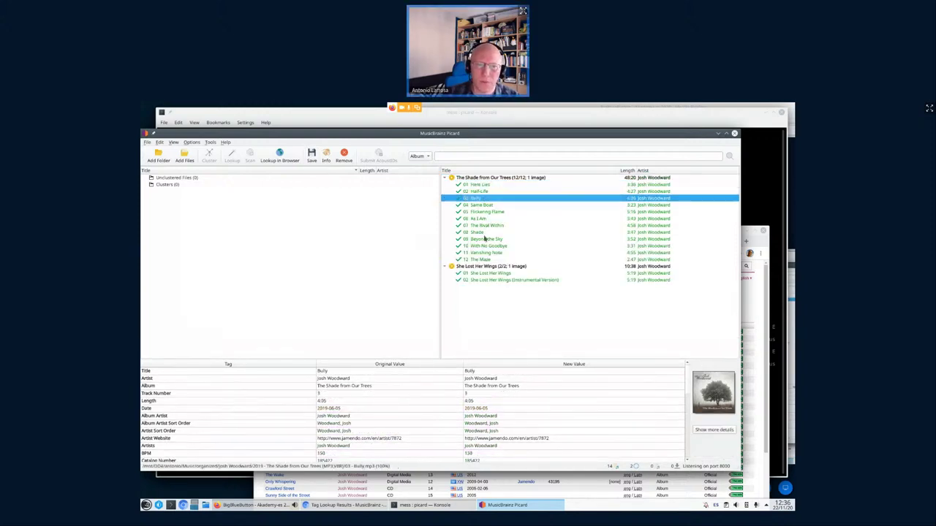
click(485, 240)
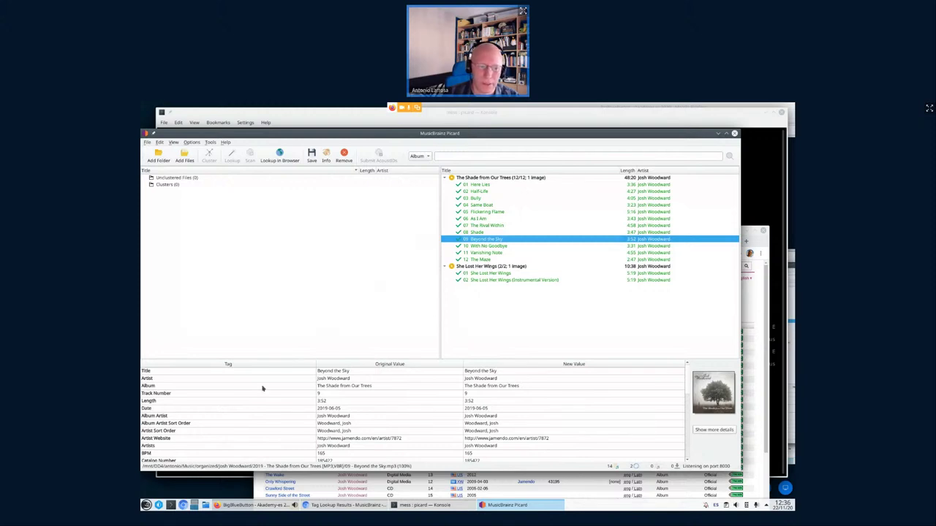
- View the artwork details of The Shade from Our Trees and close the album info
click(367, 269)
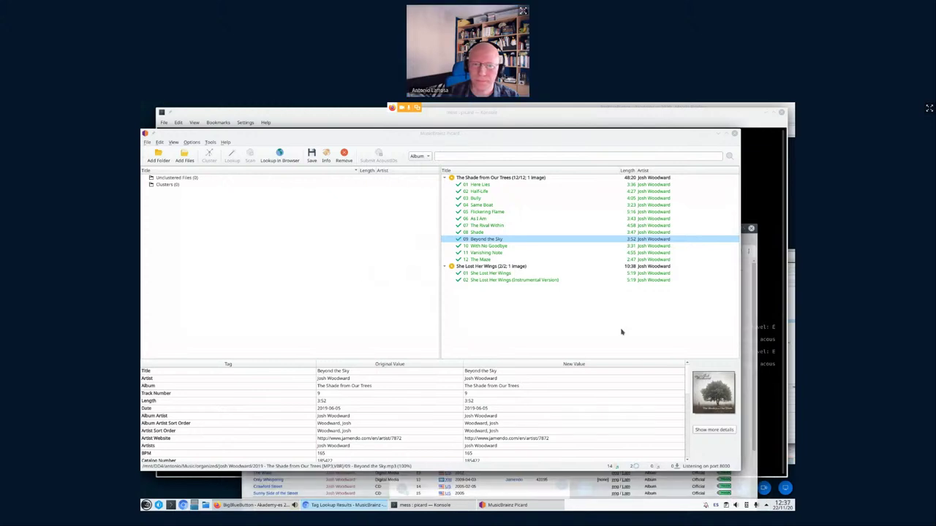
click(522, 178)
click(706, 431)
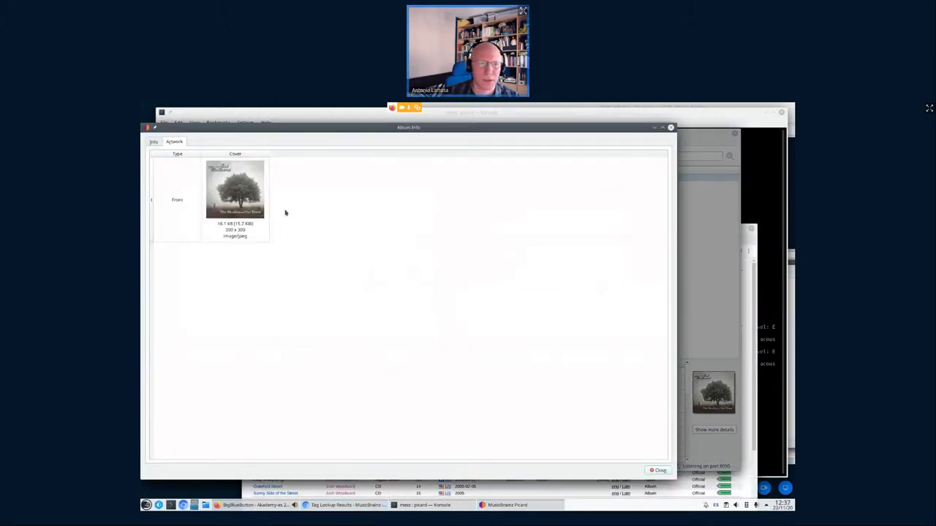
key(Escape)
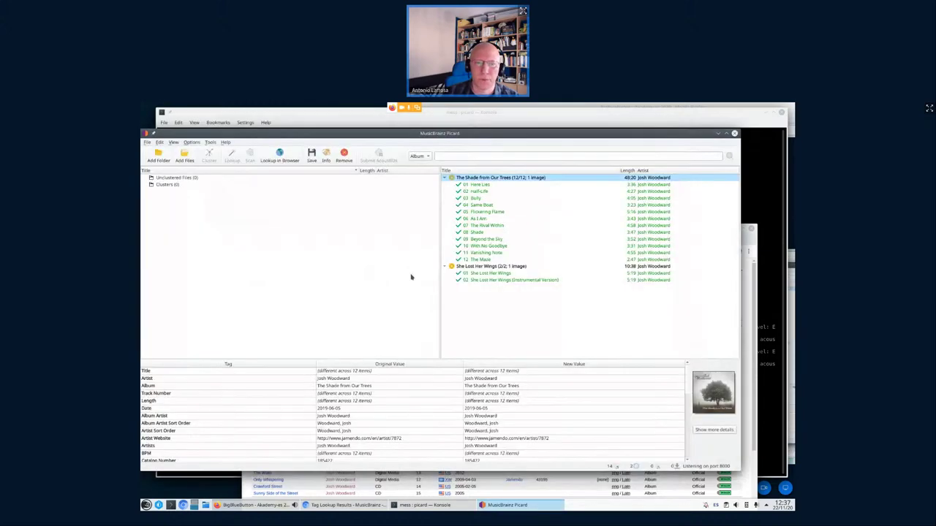
- Quit Picard and run bard update in the Konsole terminal to add the newly organized songs to Bard's database
key(ctrl+q)
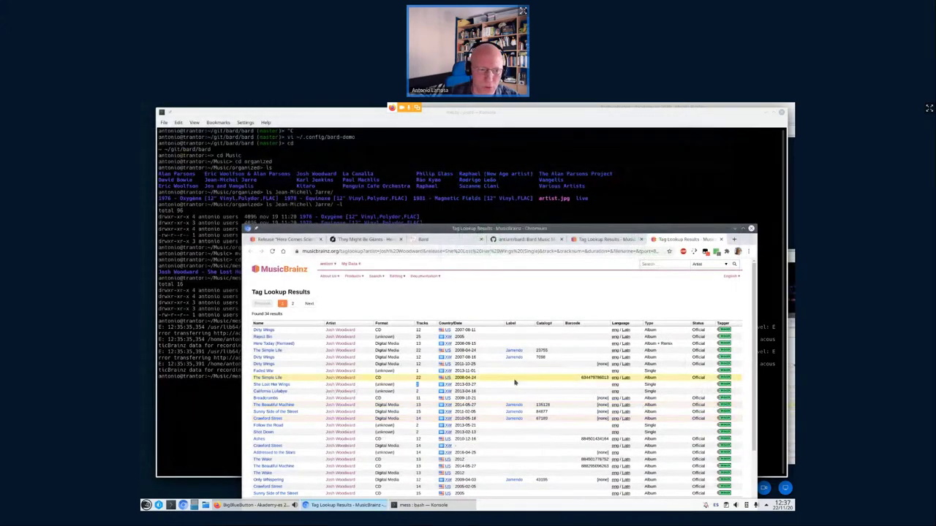
click(215, 386)
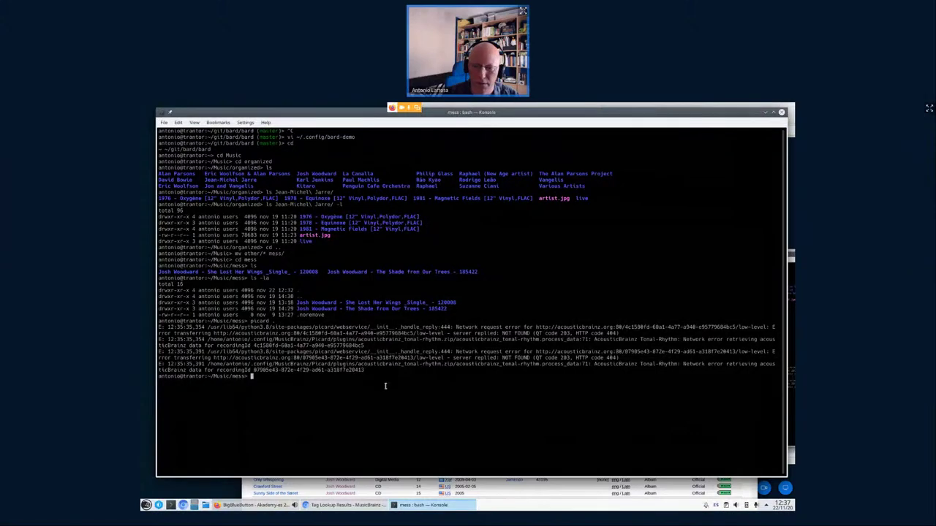
drag(584, 389, 608, 378)
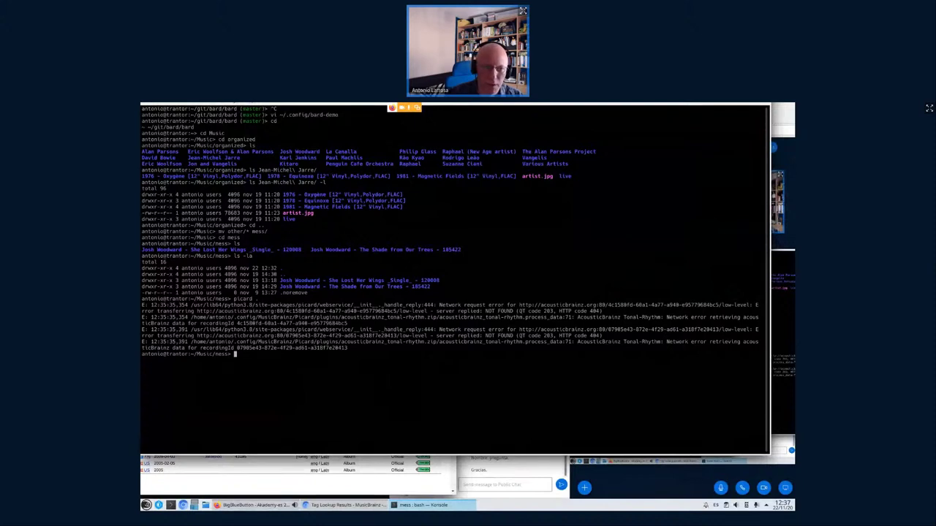
text(bard update)
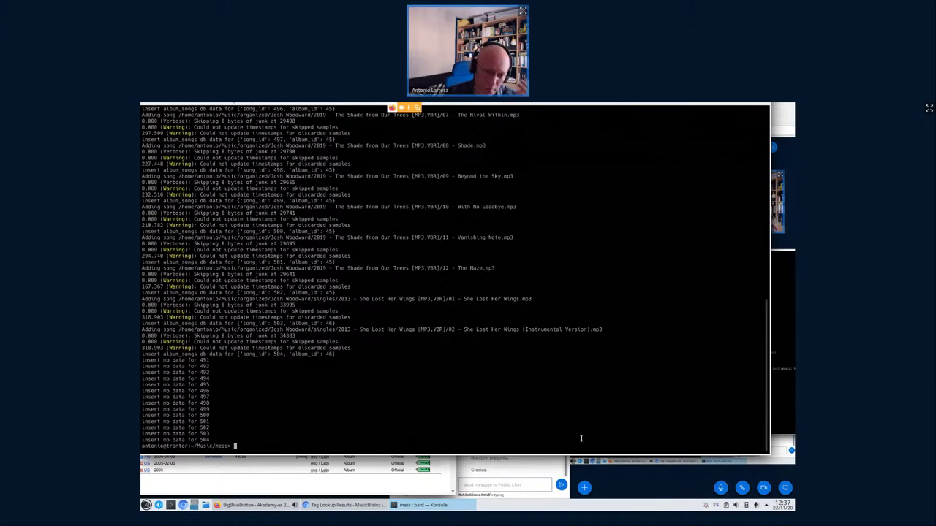
- Run bard find-audio-duplicates in the terminal to search the collection for duplicate audio
click(565, 472)
click(258, 357)
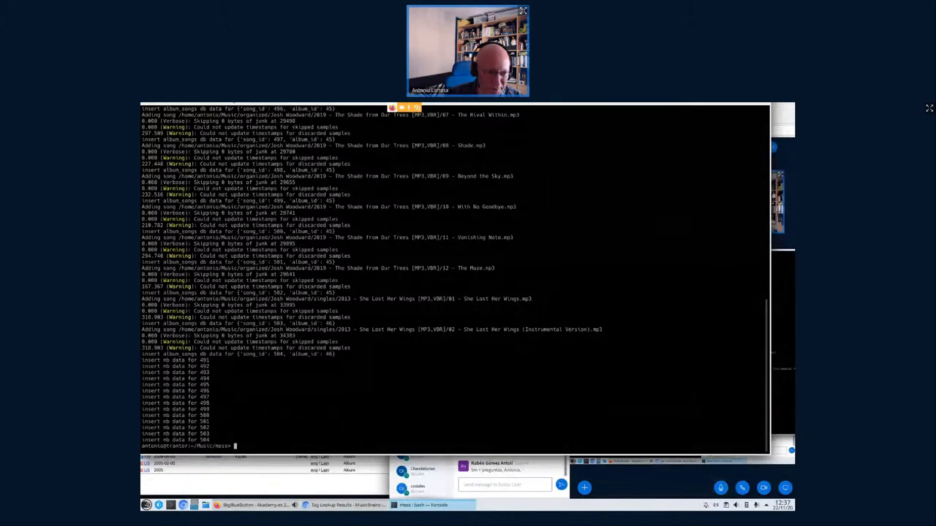
text(bard)
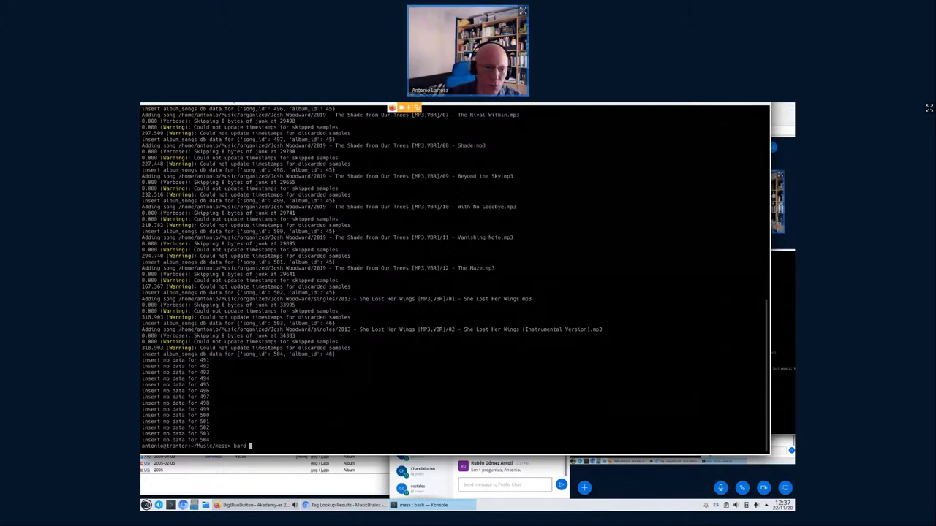
text(find-audio-duplicates)
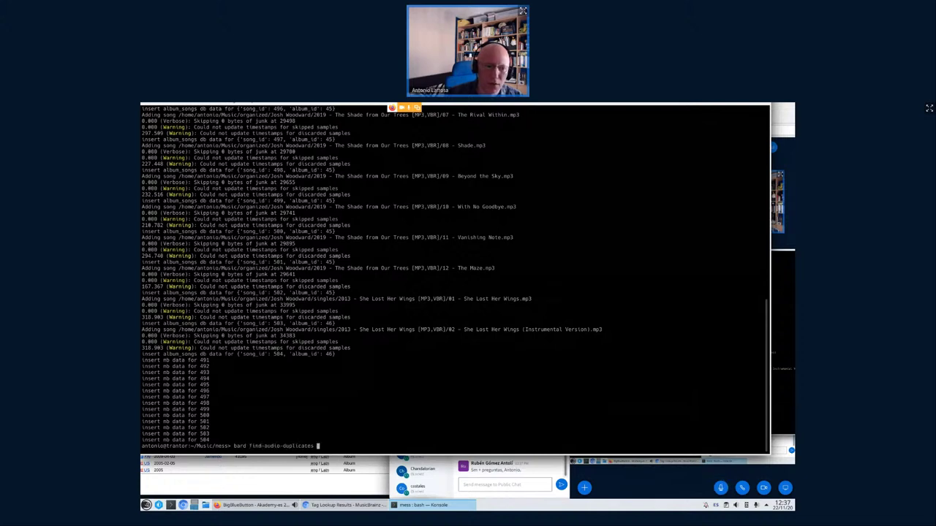
key(Return)
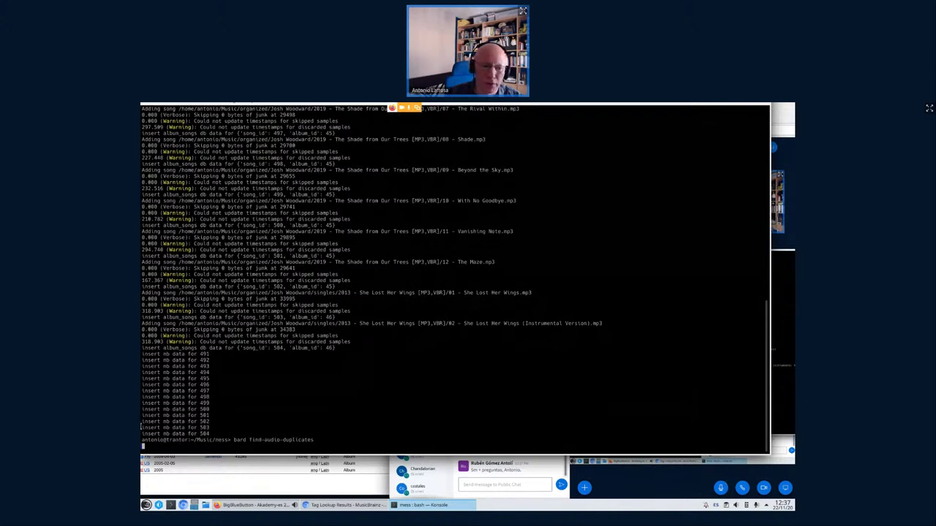